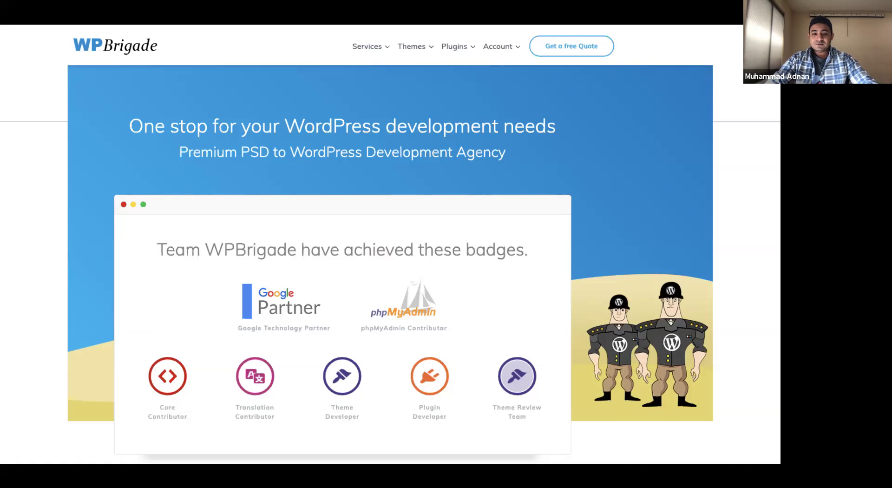
# Advance through the remaining webinar slides to "Let's go for Demo" and exit the slideshow.
pyautogui.press('Right')
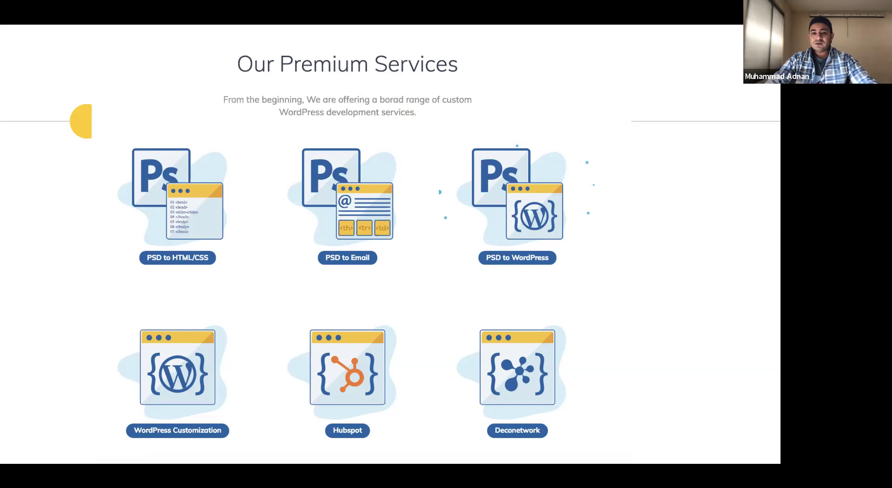
pyautogui.press('Right')
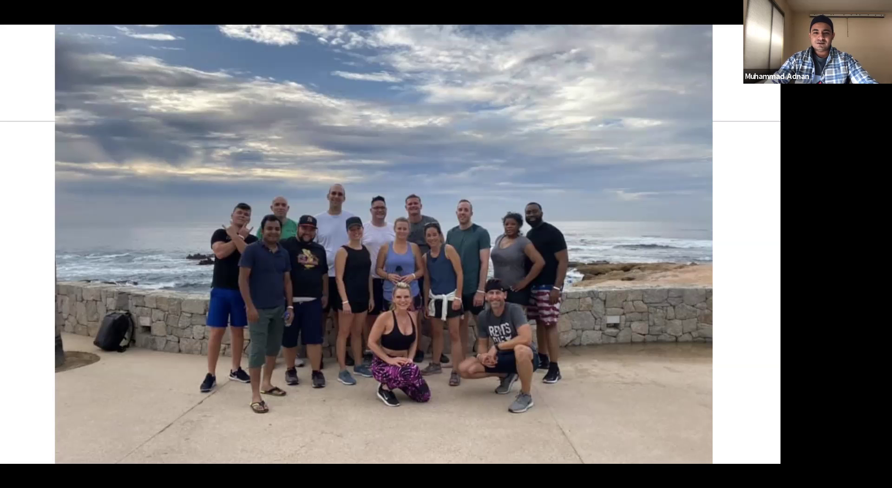
pyautogui.press('Right')
pyautogui.press('Right')
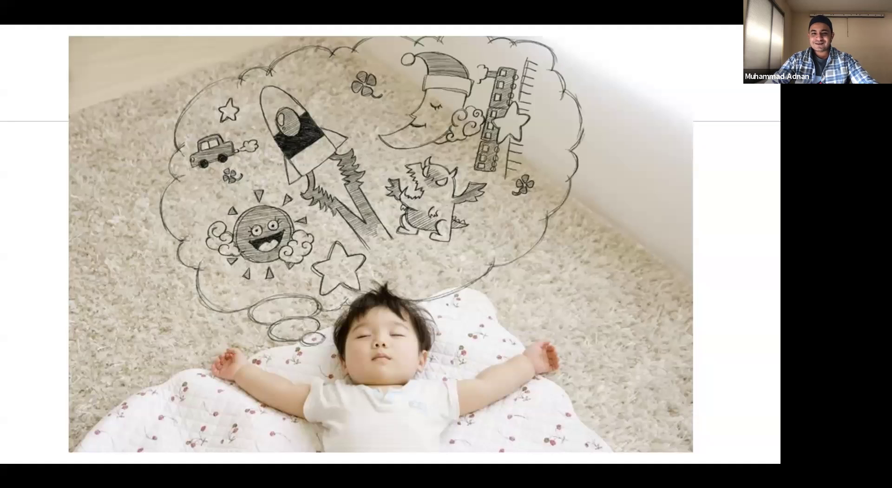
pyautogui.press('Right')
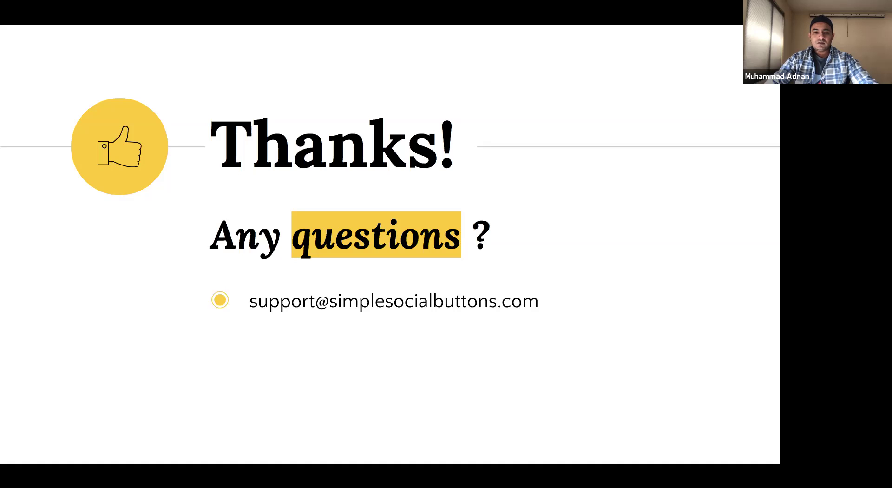
pyautogui.press('Right')
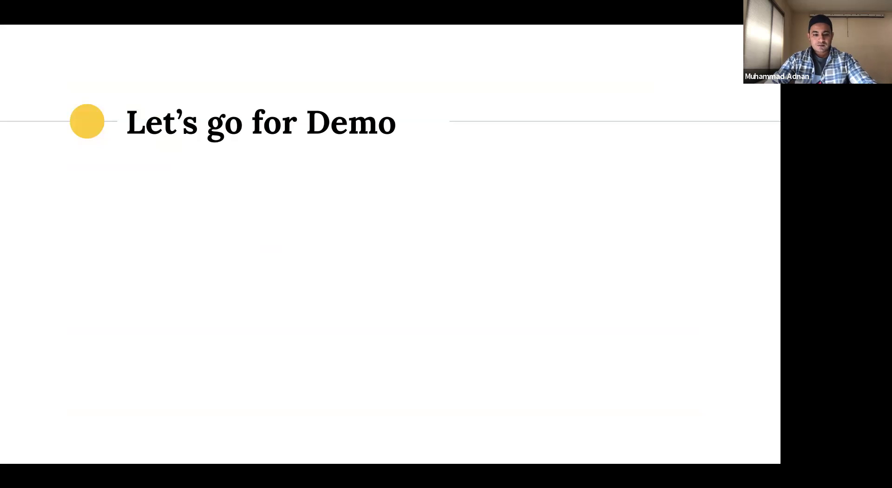
pyautogui.press('Escape')
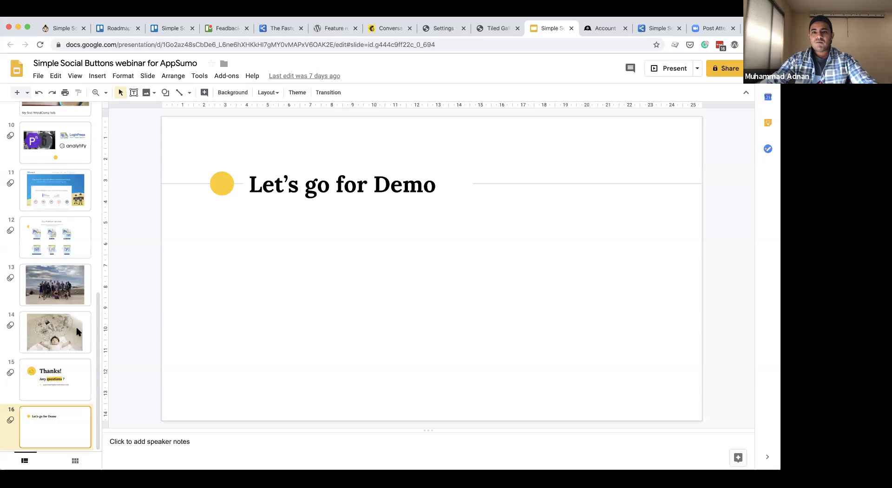
# Switch to the WPBrigade account page and examine the Simple Social Buttons Pro download files, including the Core download.
pyautogui.click(571, 29)
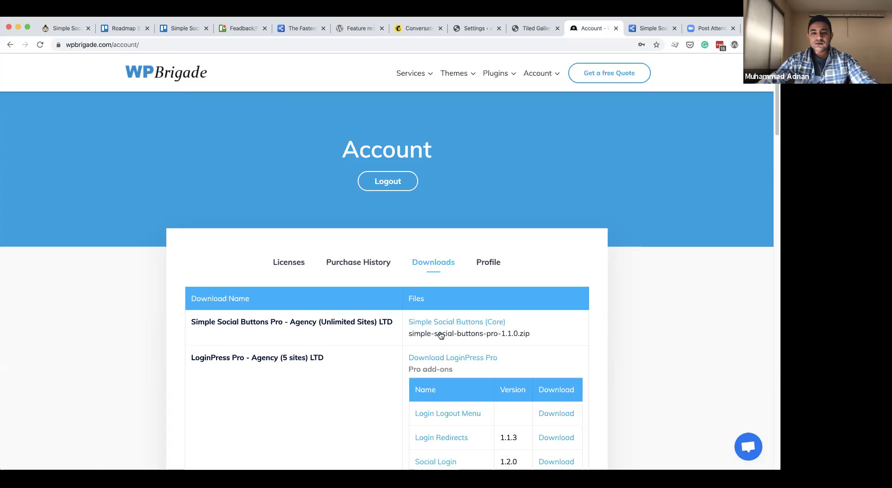
pyautogui.moveTo(506, 324); pyautogui.dragTo(439, 321)
pyautogui.click(532, 323)
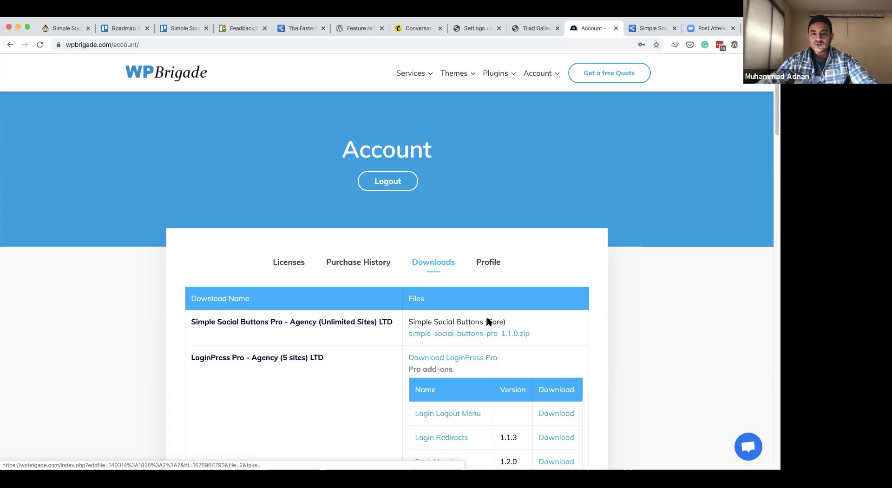
# On the demo site, examine the free Social Buttons settings, enabling the Media position to view its On Media section.
pyautogui.click(469, 29)
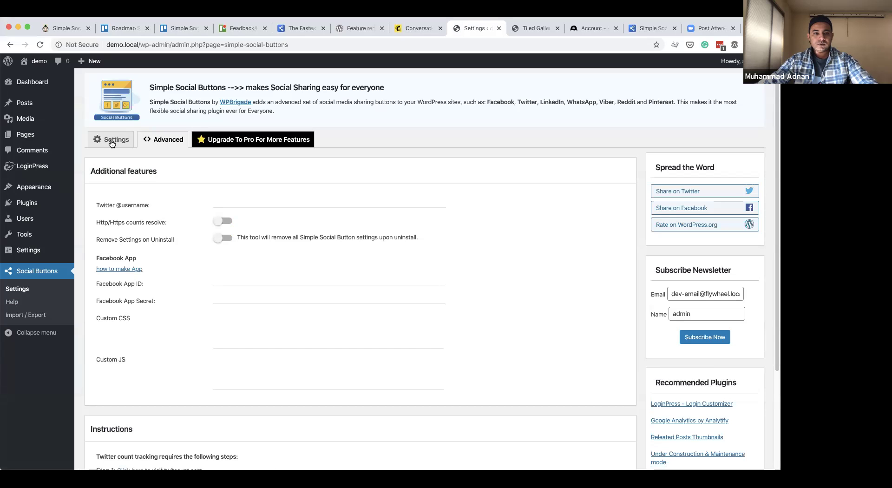
pyautogui.click(112, 144)
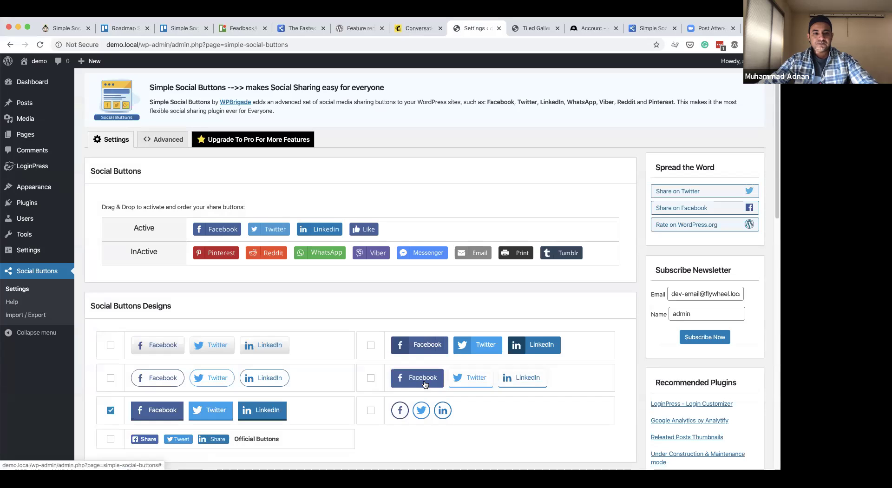
pyautogui.scroll(-1, 343, 360)
pyautogui.scroll(-7, 363, 365)
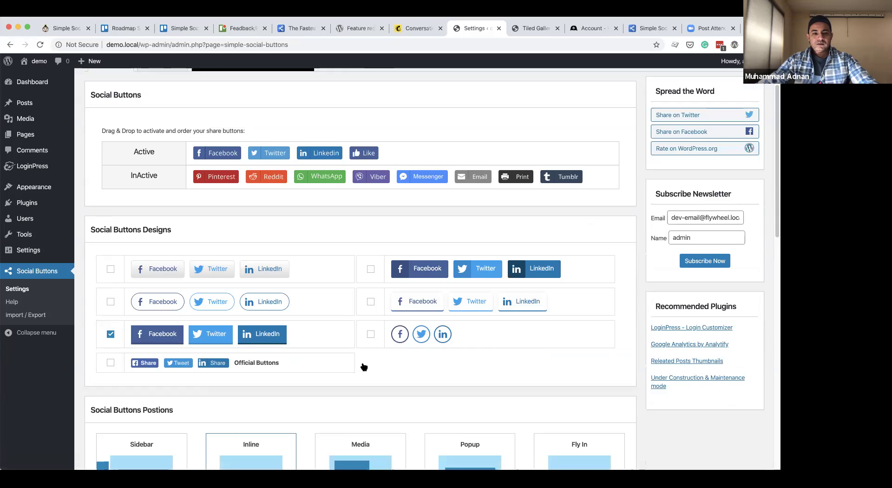
pyautogui.click(379, 233)
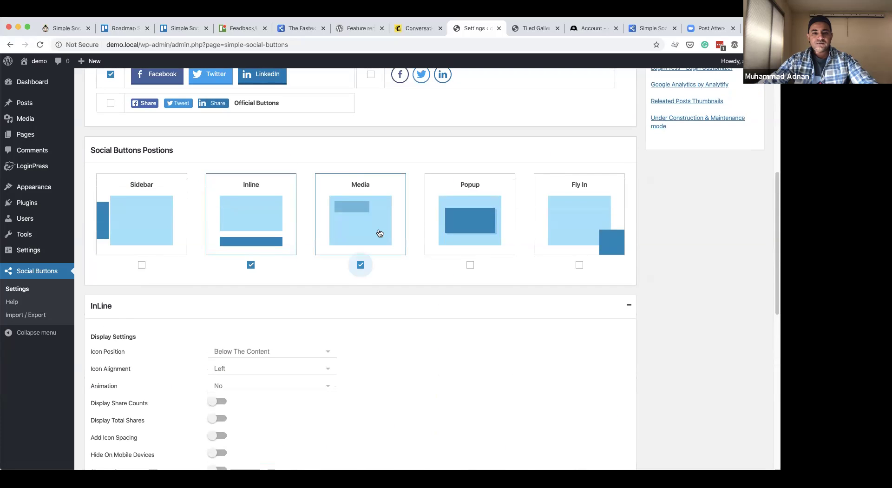
pyautogui.scroll(-7, 381, 234)
pyautogui.scroll(-2, 193, 305)
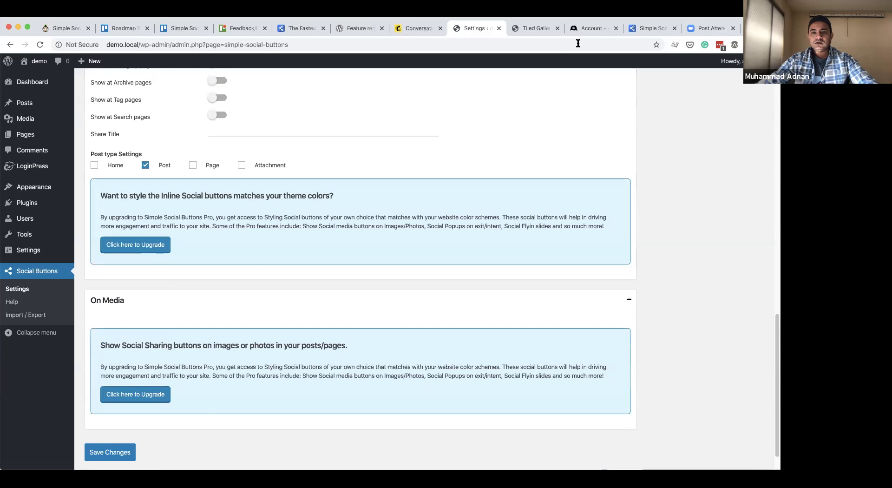
# Download simple-social-buttons-pro-1.1.0.zip from the WPBrigade account page.
pyautogui.click(588, 28)
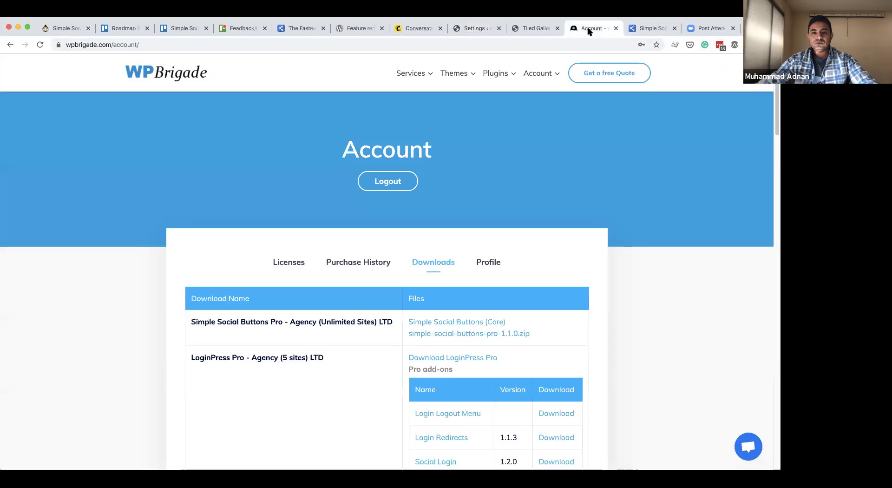
pyautogui.click(465, 333)
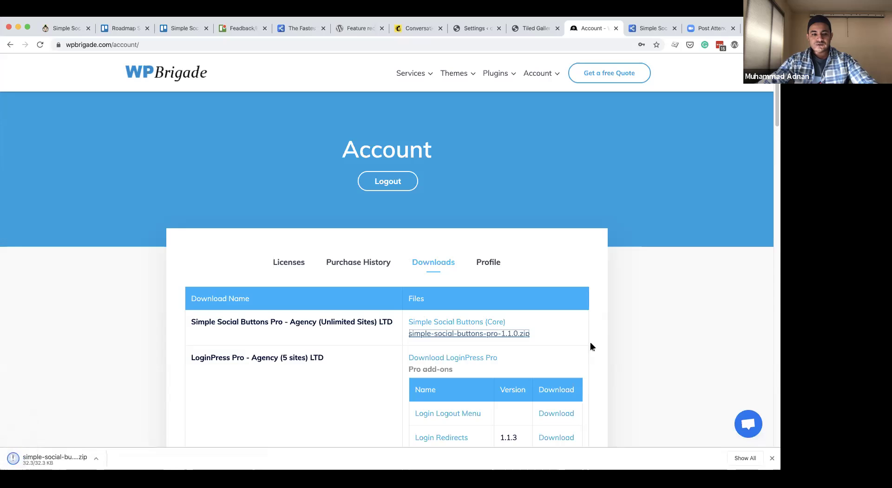
# Upload simple-social-buttons-pro-1.1.0.zip as a new plugin on the demo WordPress site, install it and activate it.
pyautogui.click(465, 28)
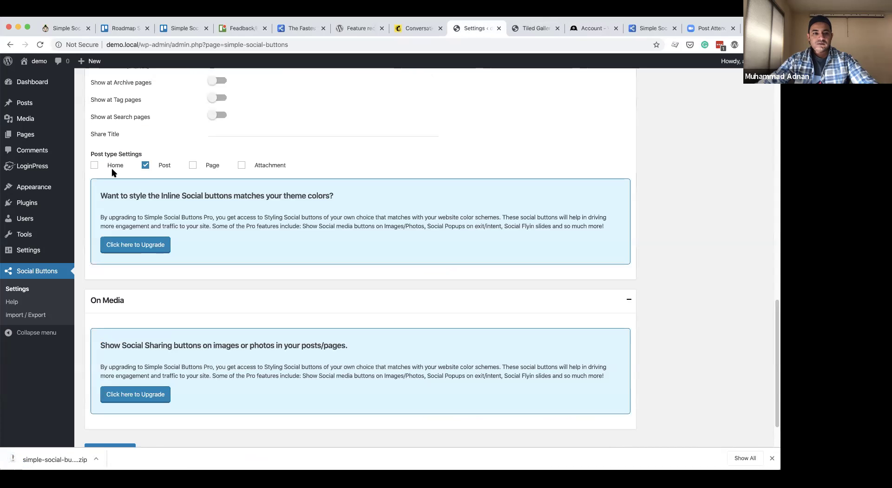
pyautogui.click(49, 203)
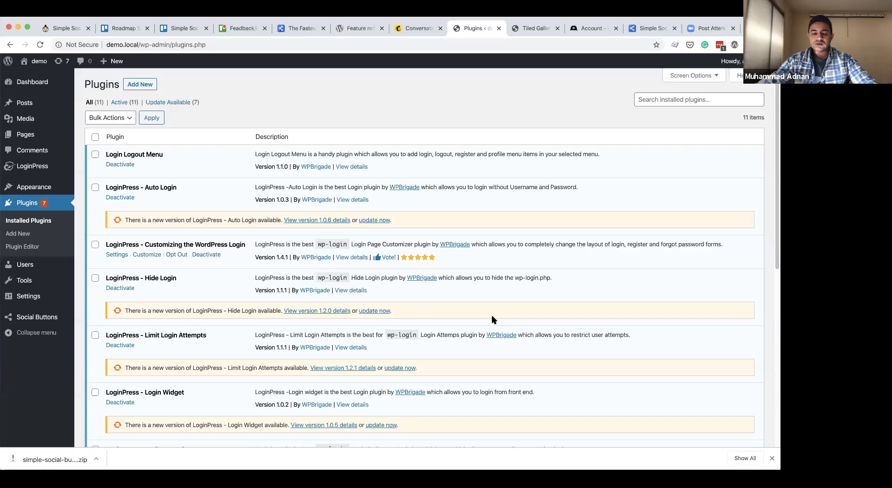
pyautogui.click(140, 85)
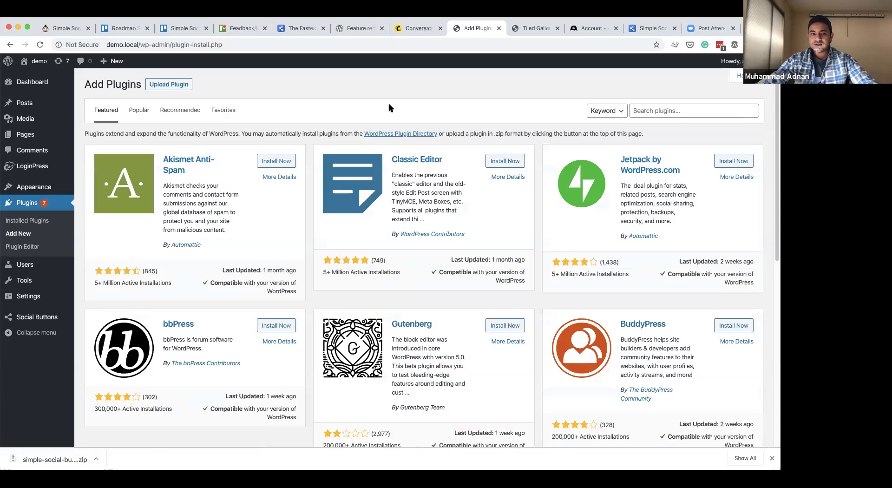
pyautogui.click(177, 85)
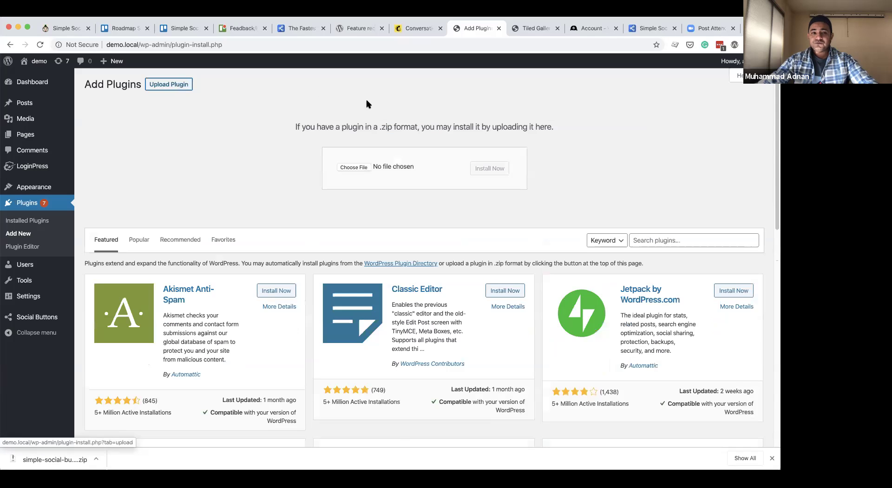
pyautogui.click(360, 167)
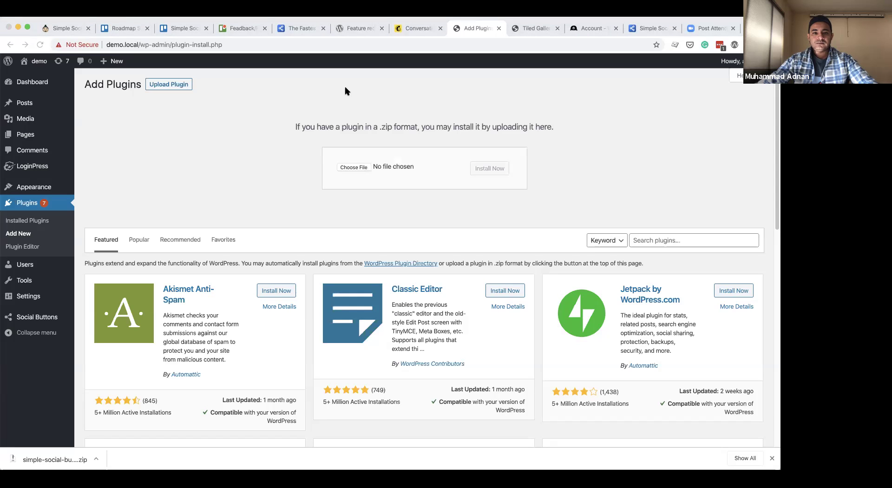
pyautogui.click(489, 169)
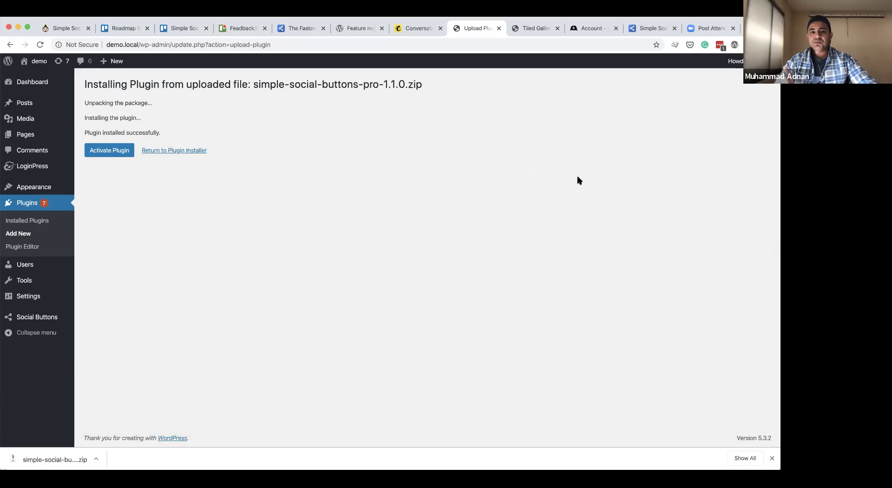
pyautogui.click(120, 152)
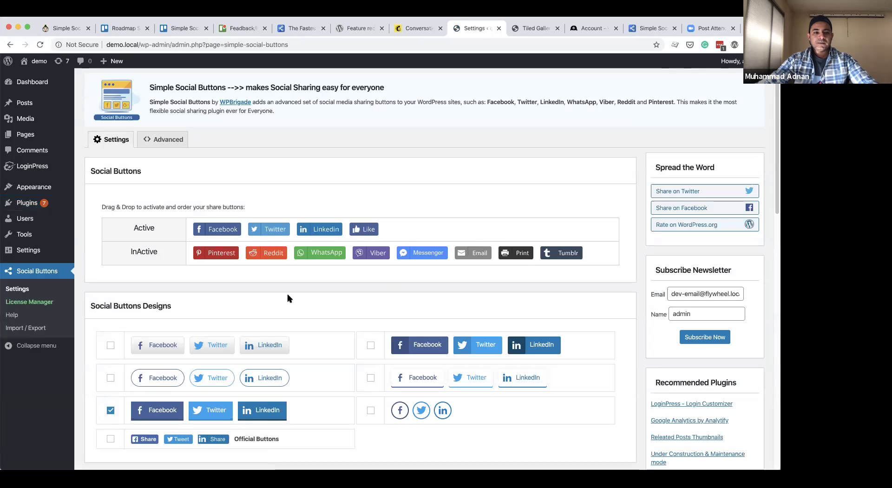
# Open the Social Buttons License Manager and copy the Simple Social Buttons Pro license key from the WPBrigade account's licenses.
pyautogui.click(39, 303)
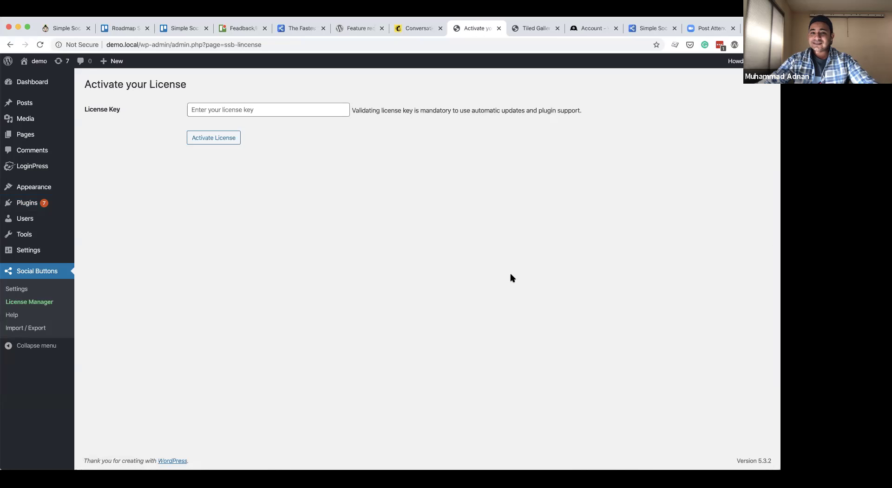
pyautogui.click(592, 28)
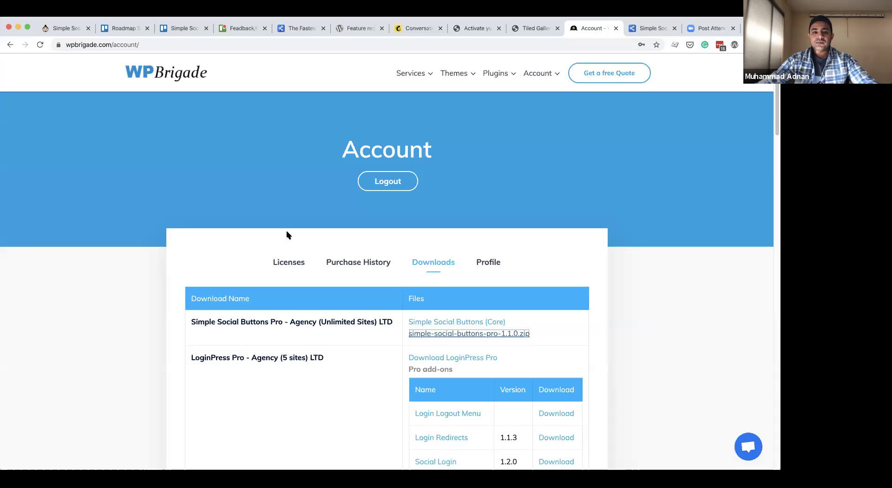
pyautogui.click(289, 263)
pyautogui.scroll(-1, 289, 263)
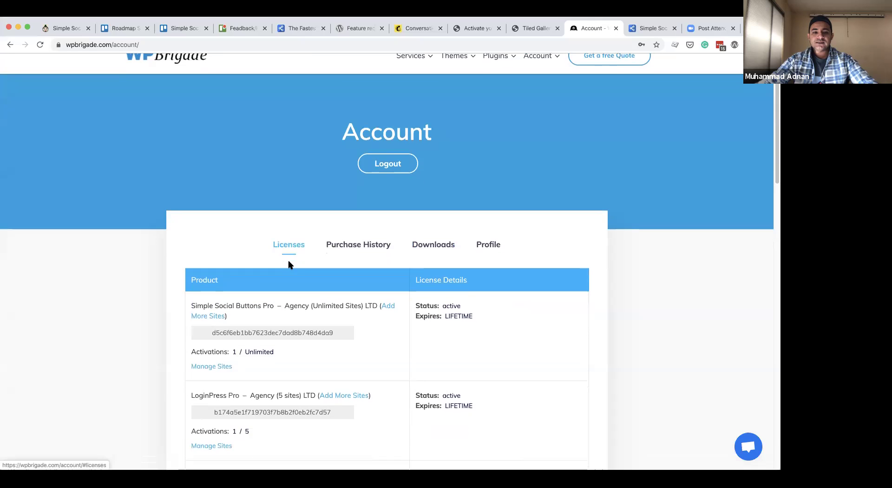
pyautogui.click(289, 333)
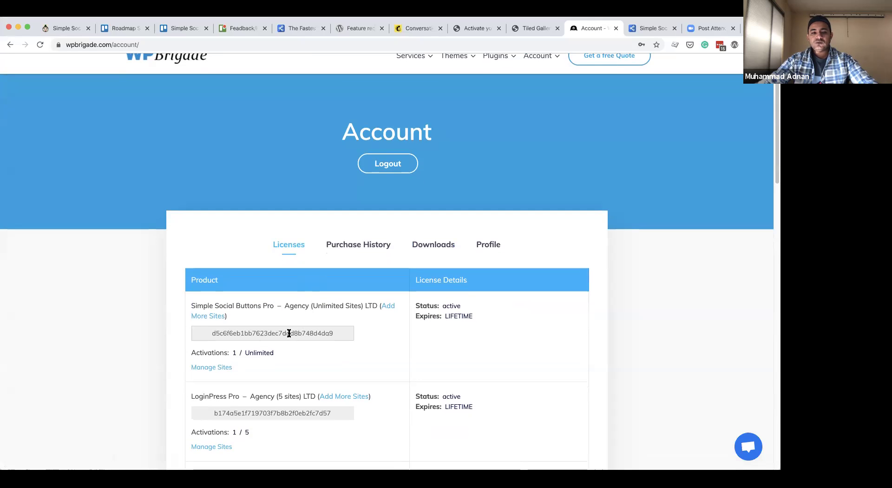
# Paste the copied license key into the License Key field on the demo site and activate the license.
pyautogui.click(474, 29)
pyautogui.click(229, 128)
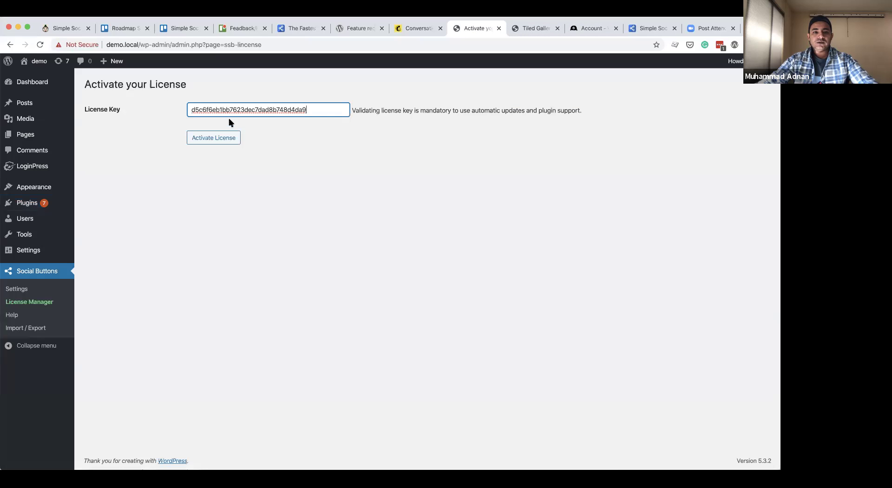
pyautogui.click(223, 138)
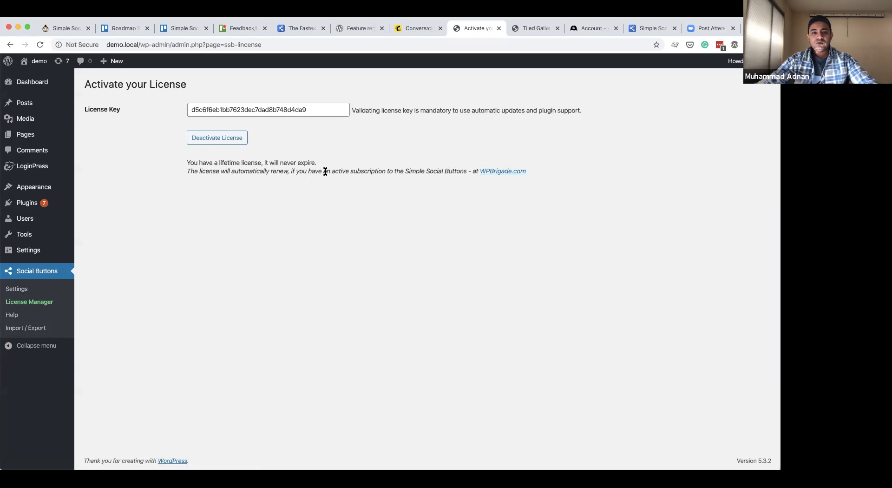
# Highlight the license duration text and view the WordPress Updates page for available plugin updates.
pyautogui.moveTo(328, 166); pyautogui.dragTo(181, 161)
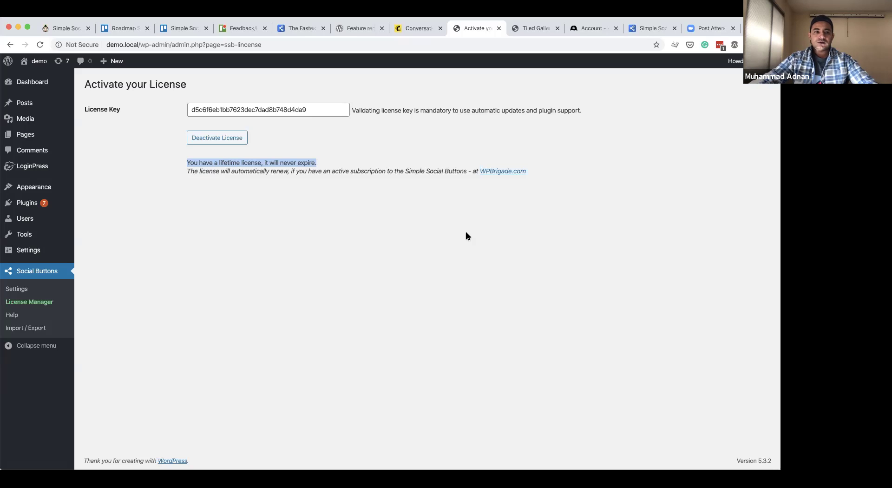
pyautogui.click(60, 63)
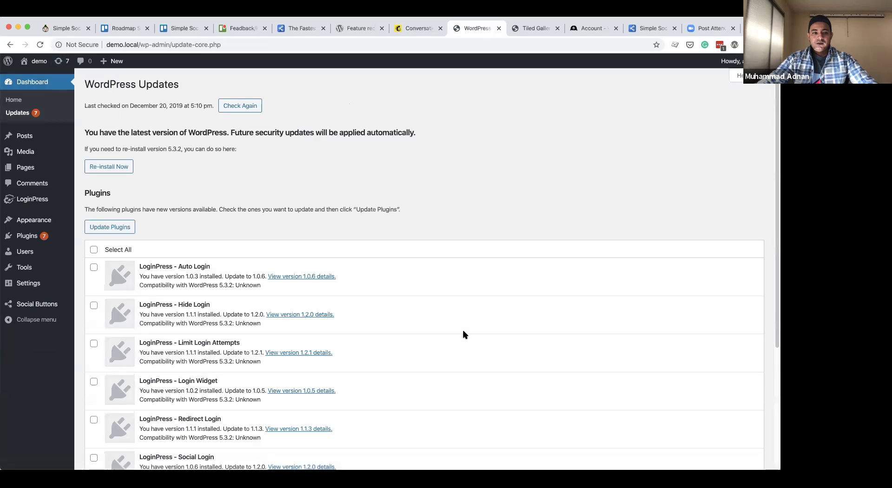
# Open the Pro Social Buttons settings and examine the networks, button designs, positions and Inline display and color options.
pyautogui.click(38, 303)
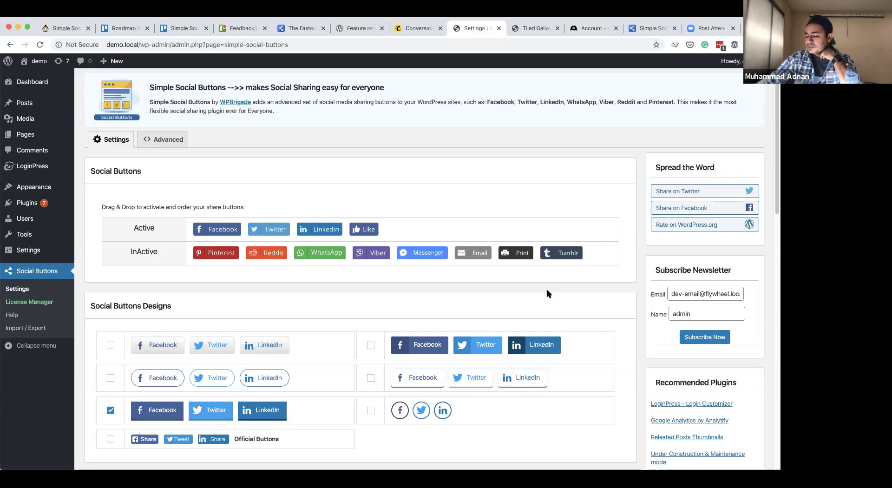
pyautogui.scroll(-1, 547, 293)
pyautogui.scroll(1, 547, 293)
pyautogui.scroll(-1, 547, 293)
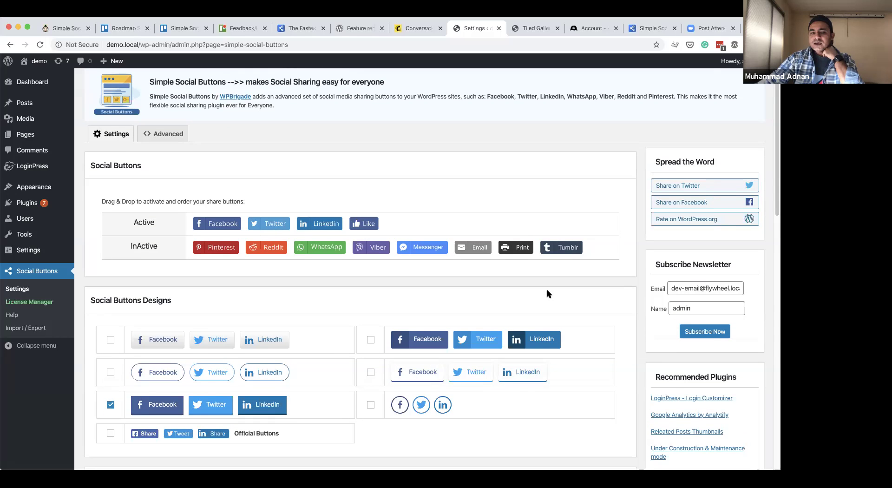
pyautogui.scroll(-15, 547, 290)
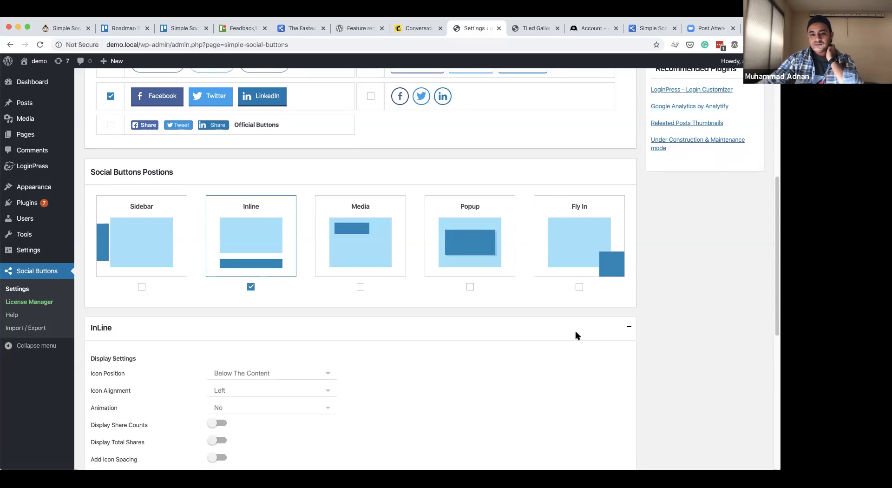
pyautogui.scroll(15, 575, 335)
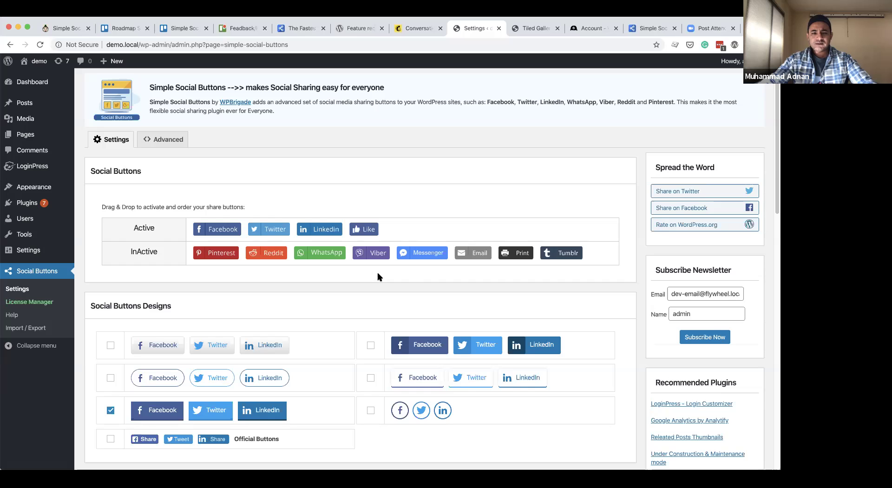
pyautogui.scroll(-10, 439, 290)
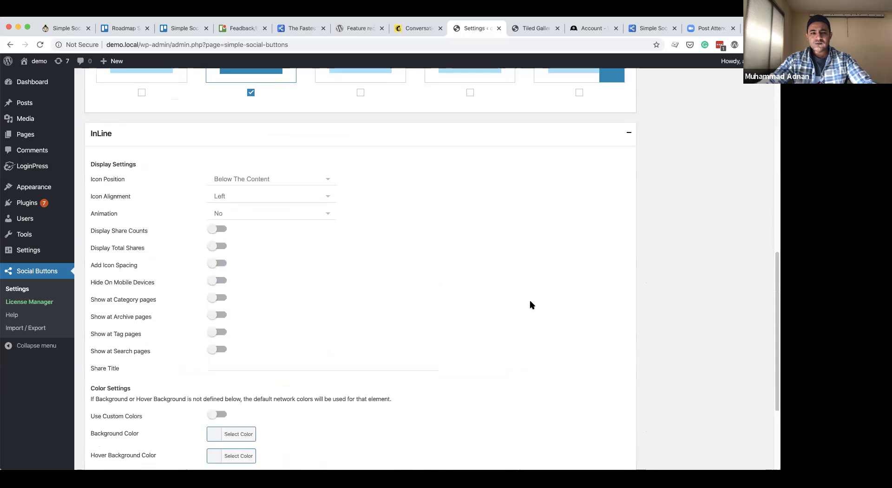
# Move Pinterest to the active share buttons after Linkedin and move Like to the inactive ones.
pyautogui.scroll(-5, 533, 307)
pyautogui.scroll(15, 535, 308)
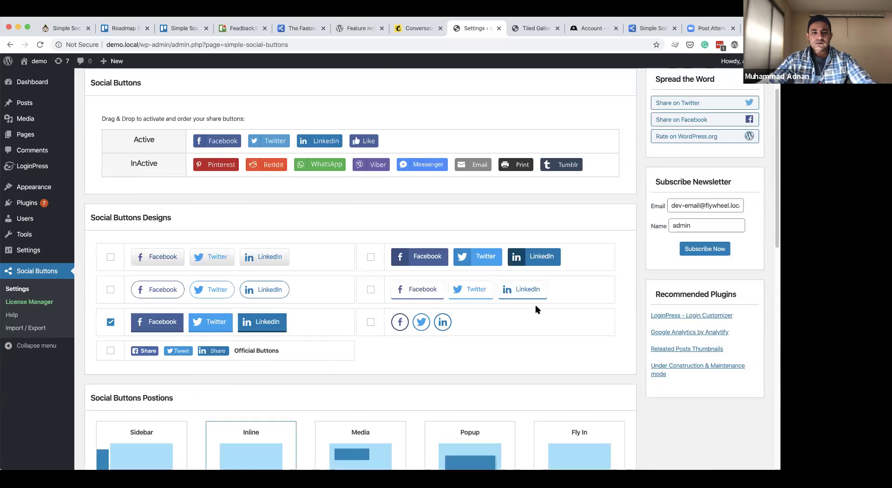
pyautogui.scroll(3, 537, 309)
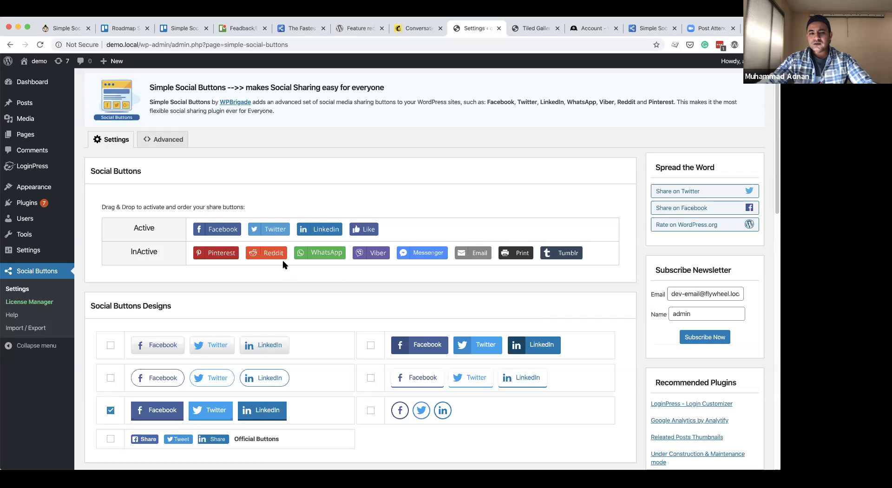
pyautogui.moveTo(218, 253); pyautogui.dragTo(374, 231)
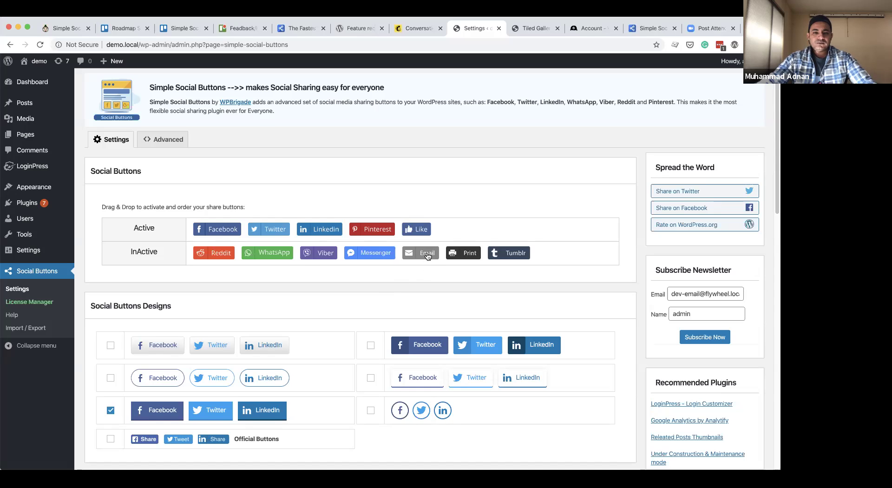
pyautogui.moveTo(417, 229); pyautogui.dragTo(467, 253)
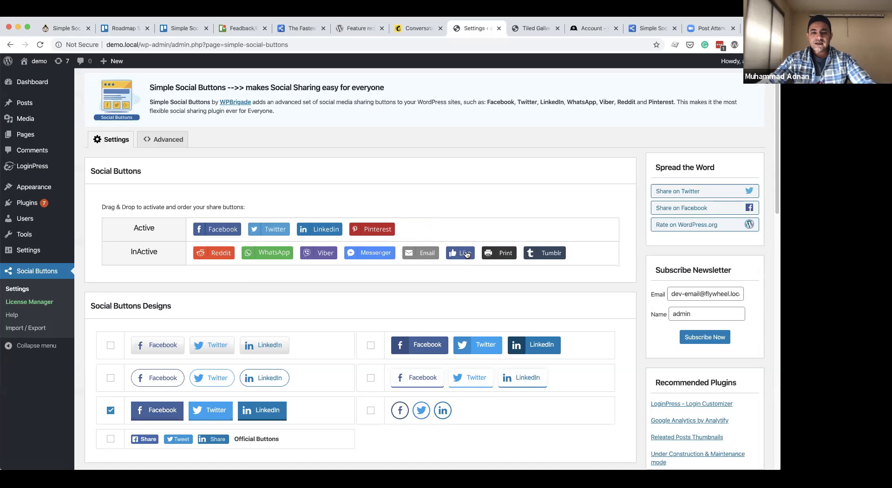
# Try several social button designs, including the rounded outline and Official Buttons, and select the light grey gradient design.
pyautogui.scroll(-2, 463, 256)
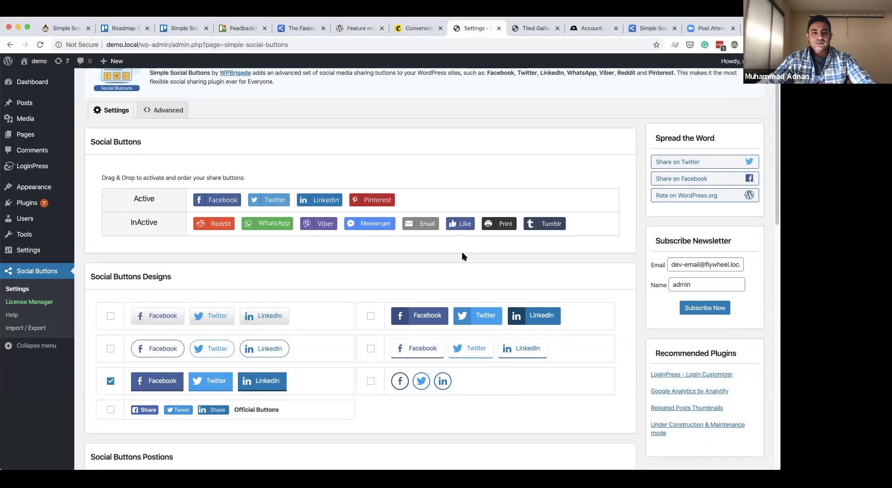
pyautogui.scroll(-1, 388, 253)
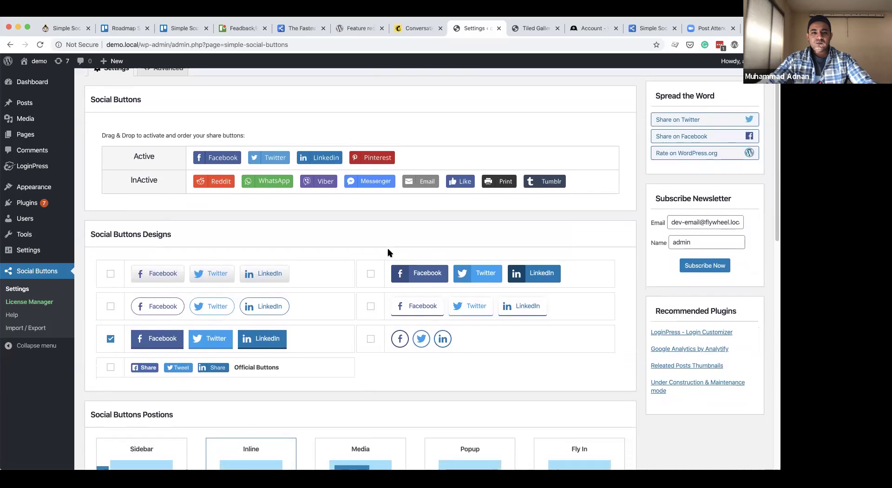
pyautogui.scroll(-2, 388, 252)
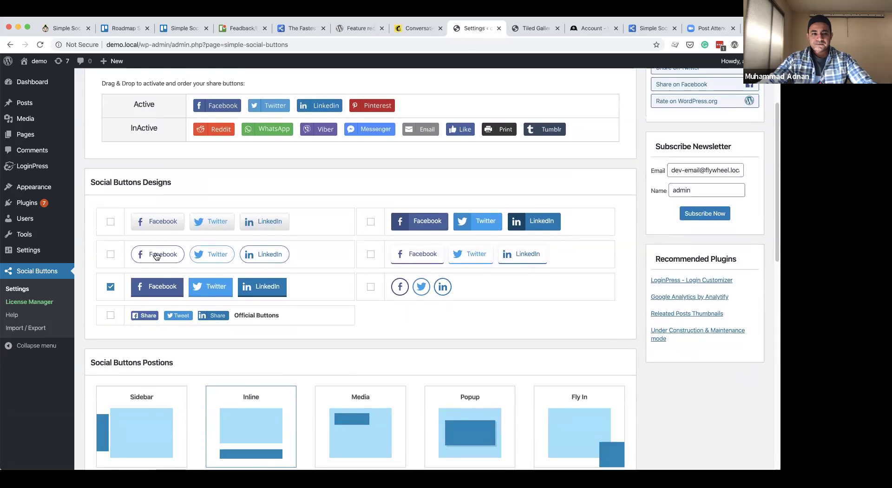
pyautogui.click(107, 224)
pyautogui.click(107, 256)
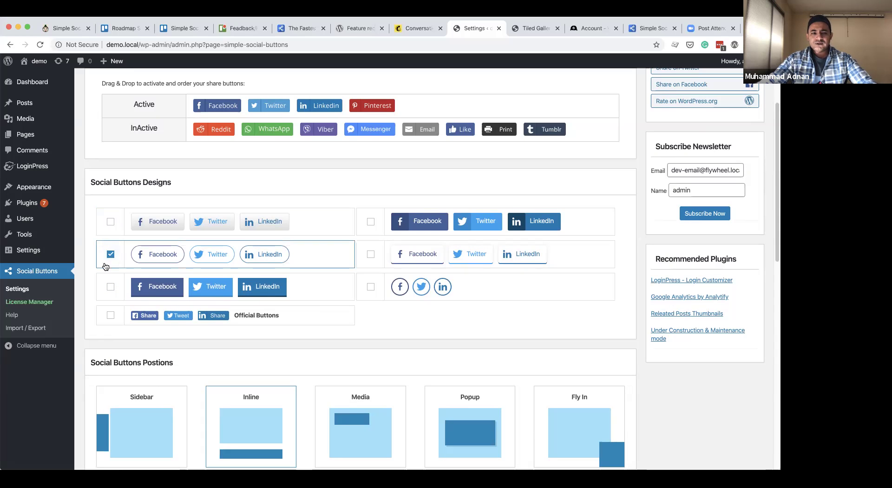
pyautogui.click(105, 289)
pyautogui.click(108, 316)
pyautogui.scroll(-2, 420, 296)
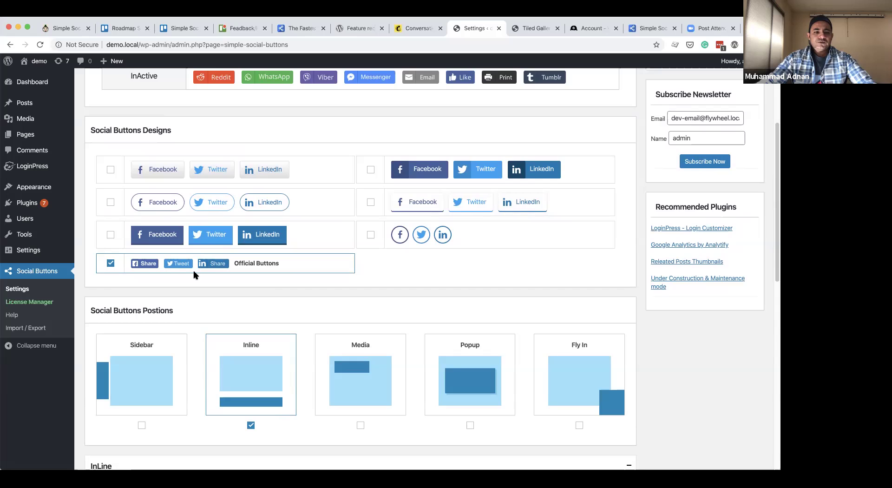
pyautogui.click(110, 170)
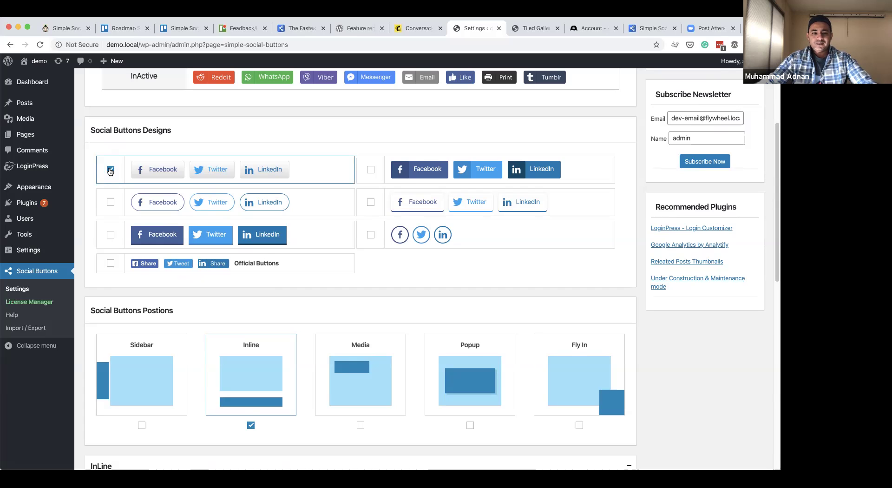
# Enable the Sidebar position, disable Inline, and review and collapse the Sidebar settings.
pyautogui.scroll(-4, 396, 252)
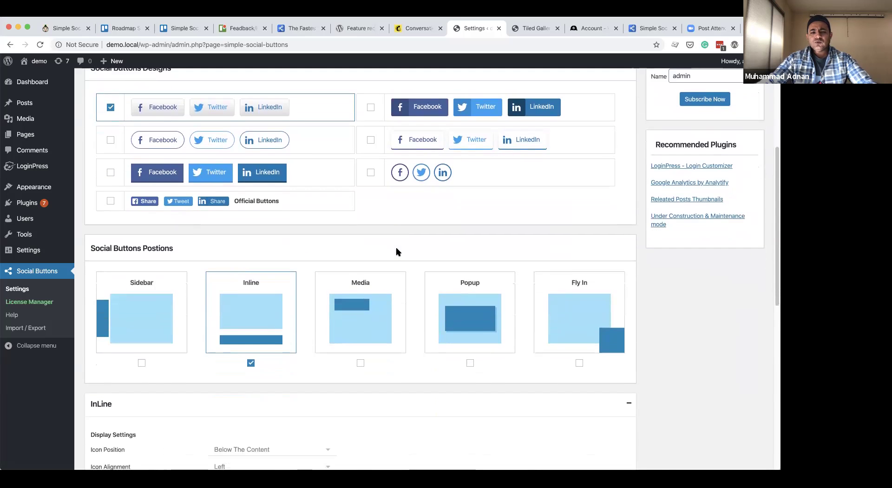
pyautogui.scroll(-4, 397, 251)
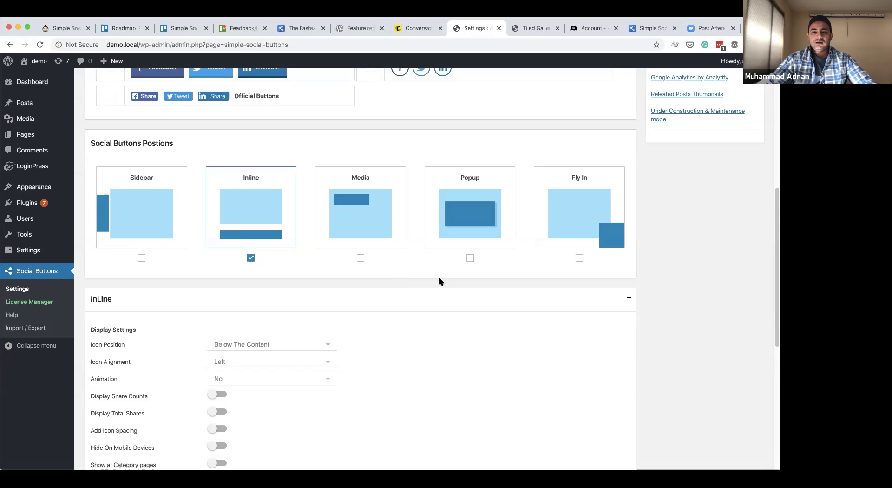
pyautogui.scroll(-1, 446, 280)
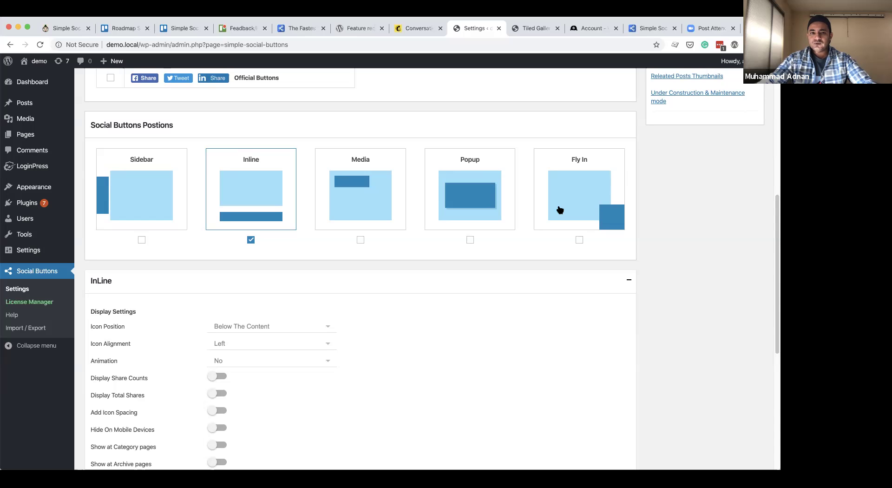
pyautogui.scroll(-1, 386, 288)
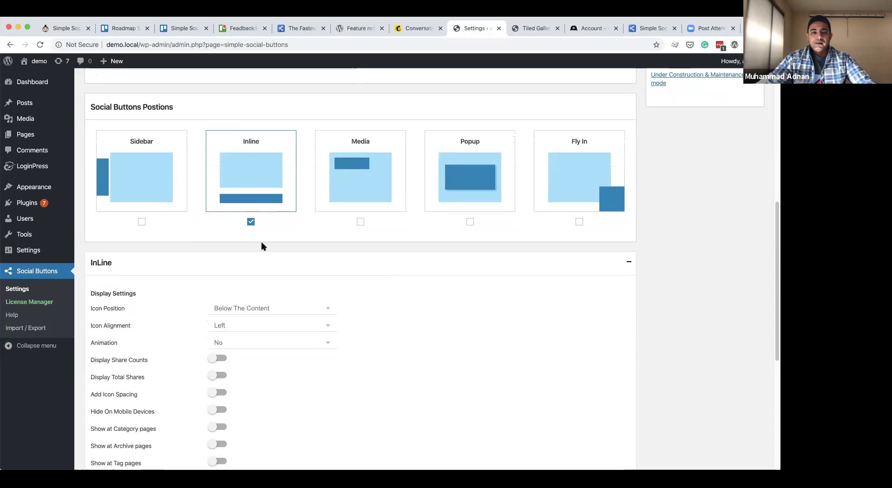
pyautogui.click(136, 177)
pyautogui.click(252, 190)
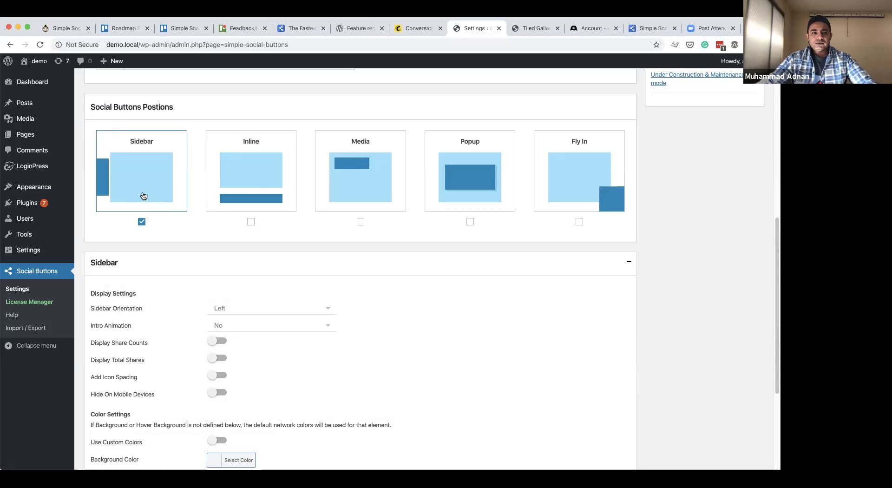
pyautogui.scroll(-1, 142, 197)
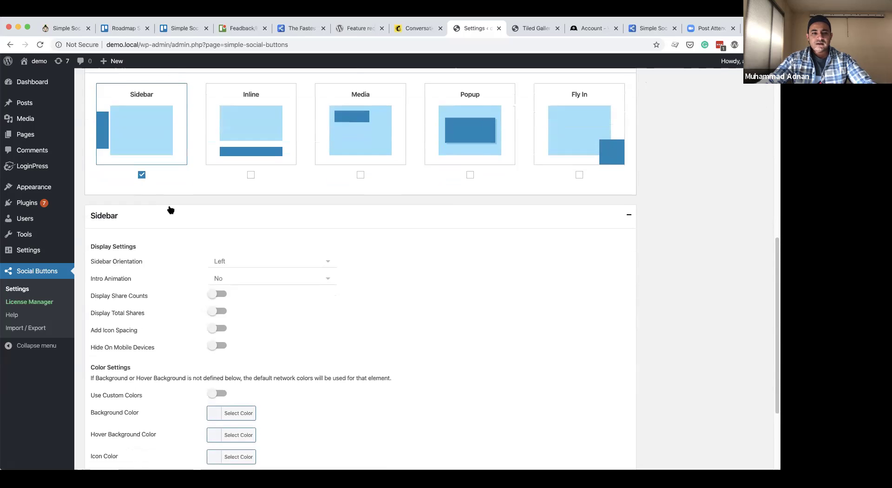
pyautogui.scroll(-3, 530, 227)
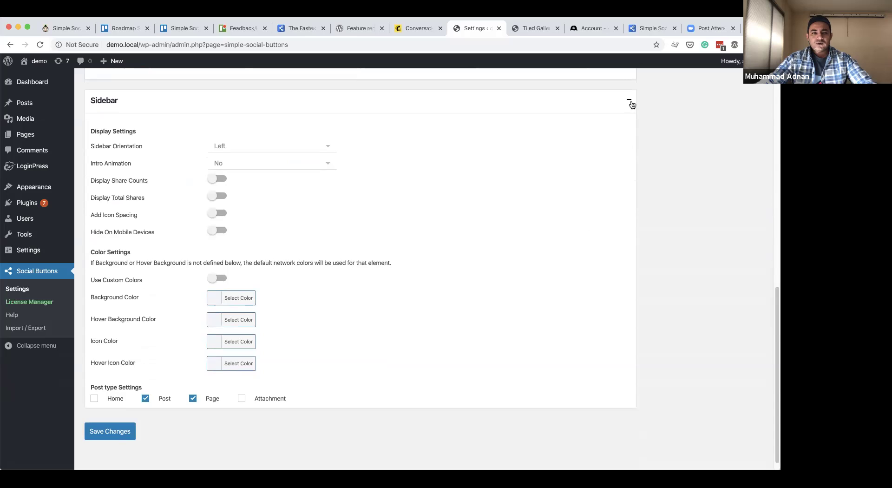
pyautogui.click(630, 102)
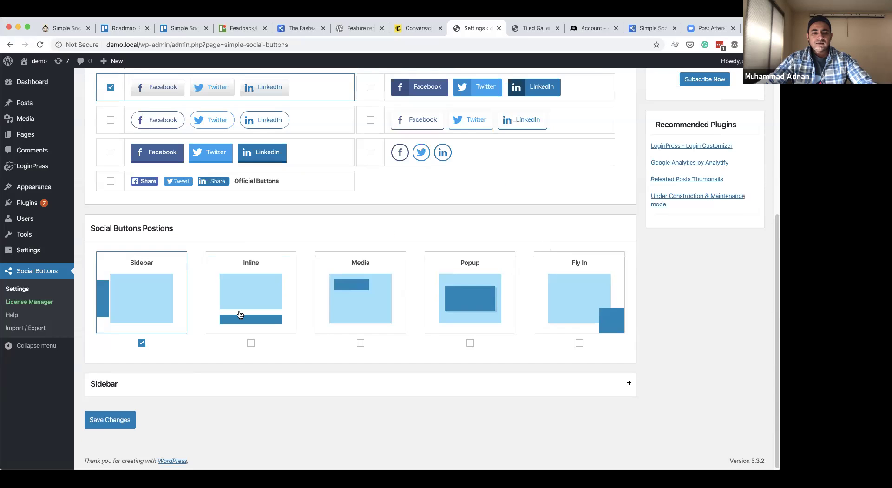
# Enable the Inline, Popup and Fly In button positions and collapse the InLine settings.
pyautogui.click(252, 285)
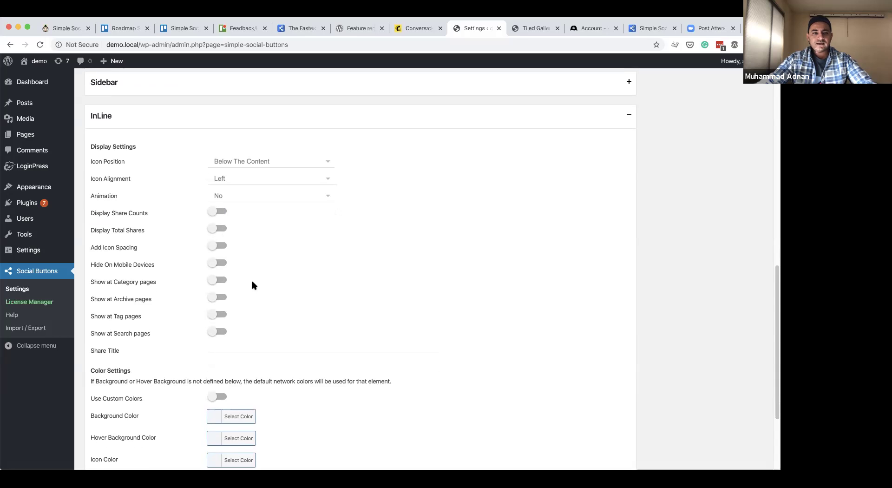
pyautogui.scroll(4, 253, 285)
pyautogui.scroll(3, 253, 285)
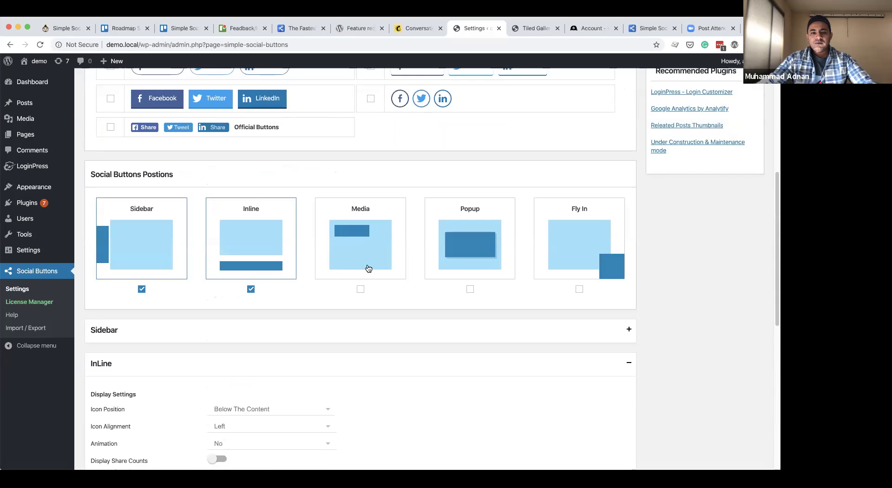
pyautogui.click(473, 261)
pyautogui.click(579, 253)
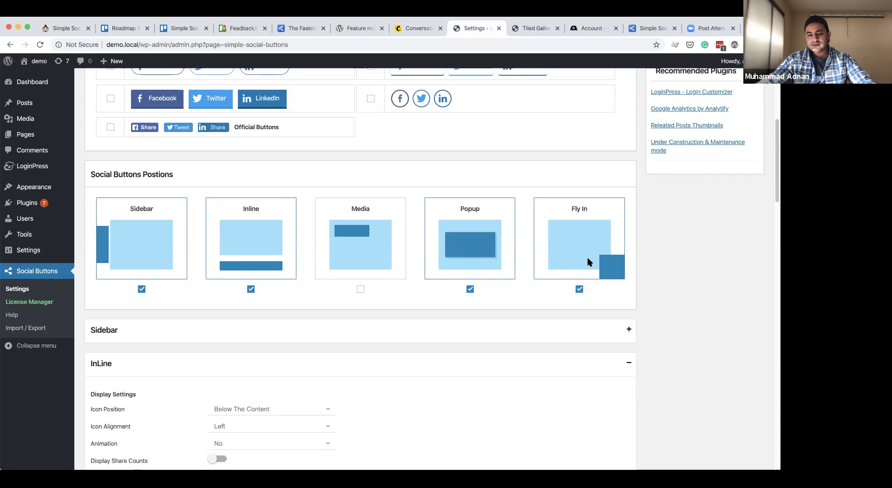
pyautogui.click(629, 364)
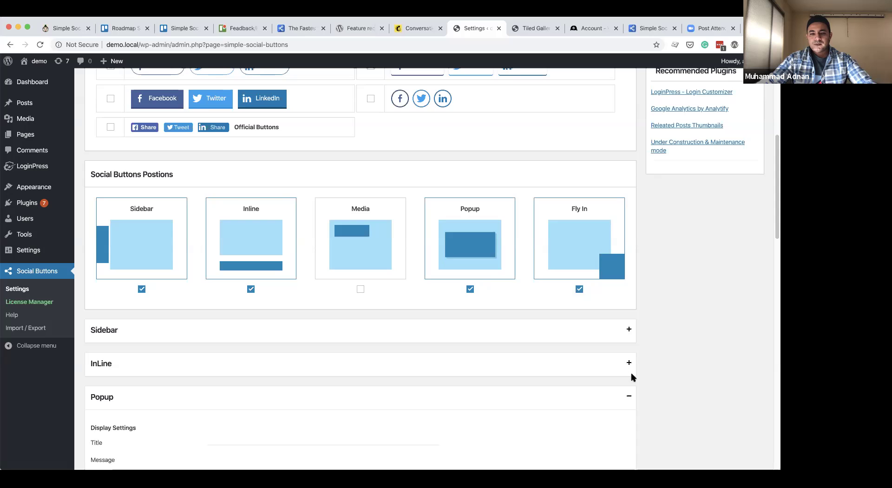
# Review the Popup and Fly In display, color and post type settings and save the social button changes.
pyautogui.scroll(-3, 628, 392)
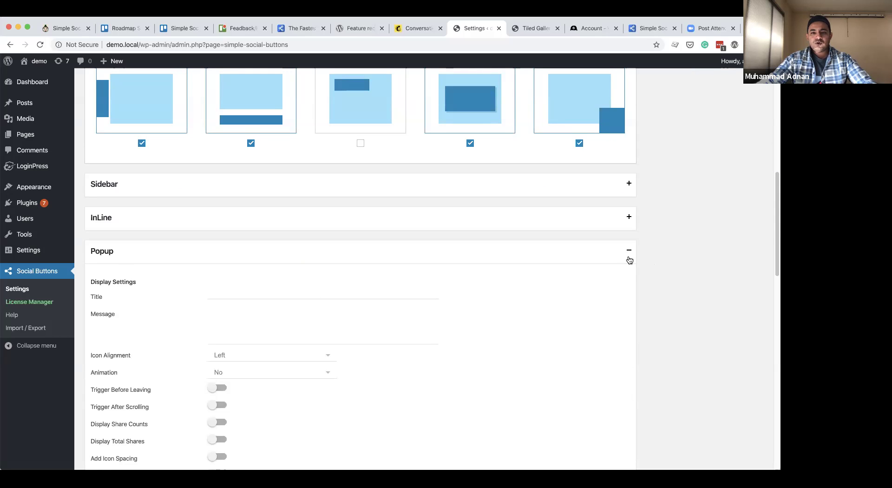
pyautogui.scroll(-1, 623, 260)
pyautogui.scroll(-2, 619, 262)
pyautogui.scroll(5, 618, 266)
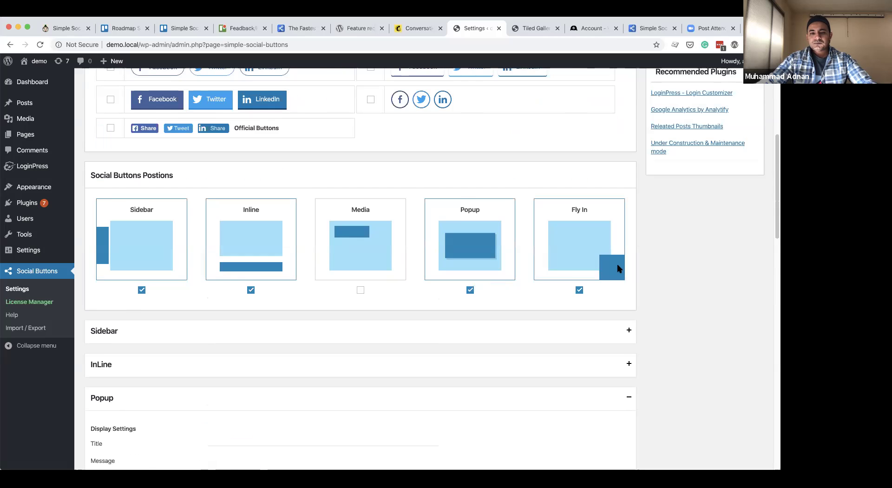
pyautogui.scroll(-13, 619, 268)
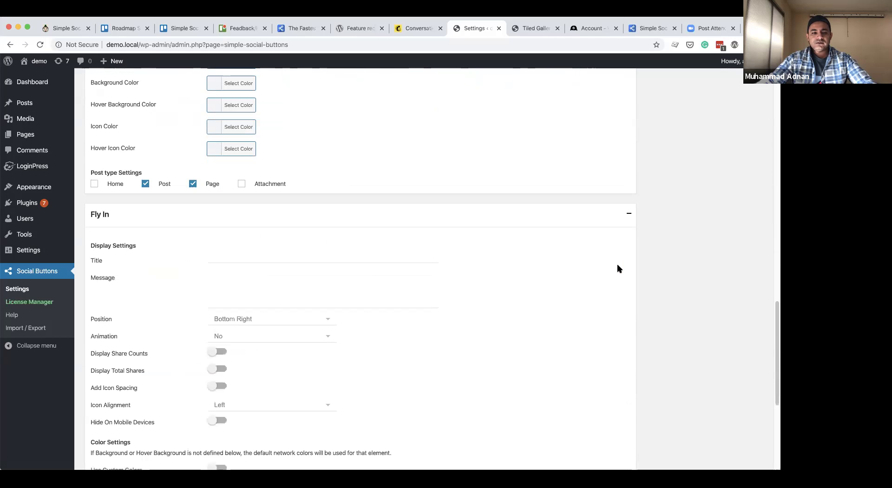
pyautogui.scroll(-5, 618, 267)
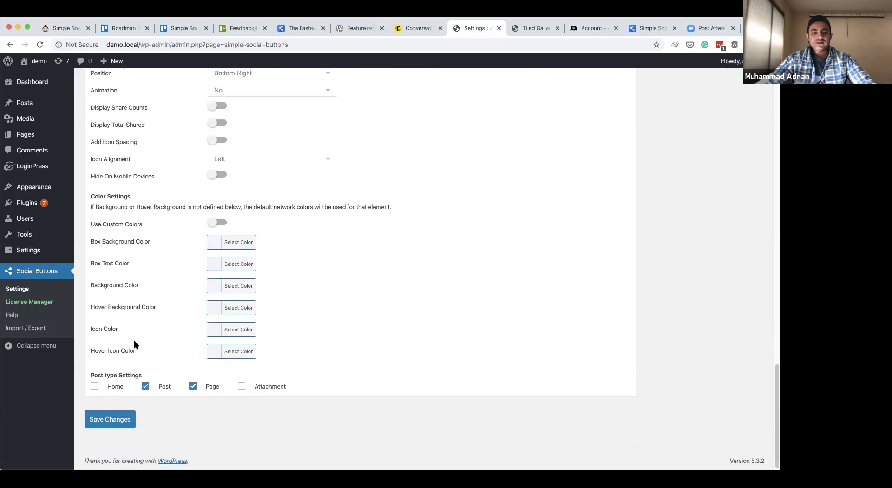
pyautogui.click(112, 421)
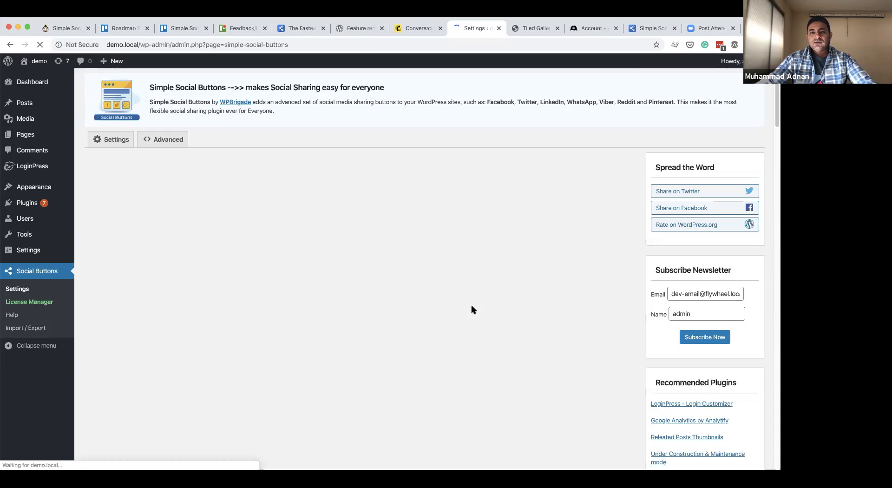
# Switch to the Tiled Gallery post, reload it, examine the sidebar, popup and fly-in share buttons, and highlight the popup's title.
pyautogui.click(534, 28)
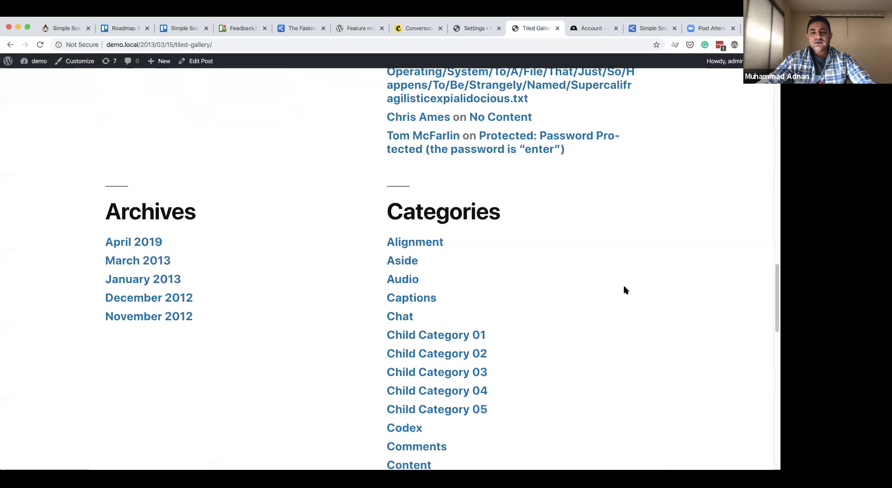
pyautogui.press('super+r')
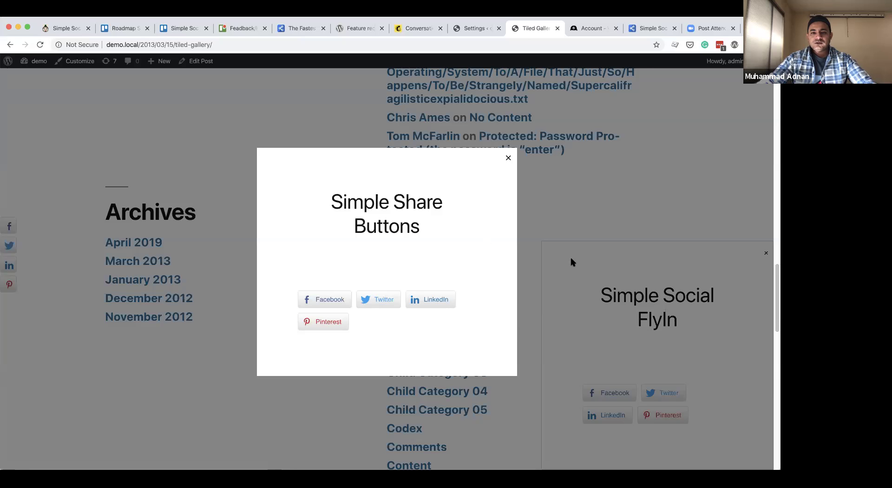
pyautogui.scroll(10, 573, 264)
pyautogui.scroll(5, 573, 264)
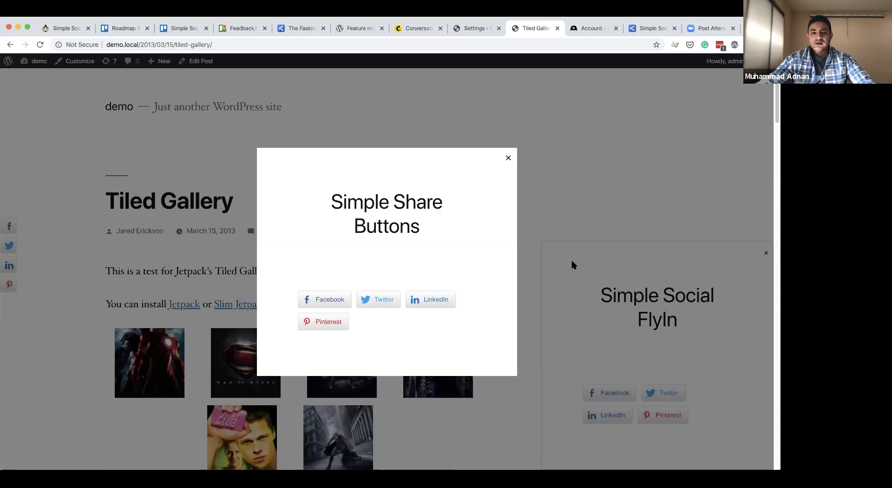
pyautogui.moveTo(421, 231); pyautogui.dragTo(331, 205)
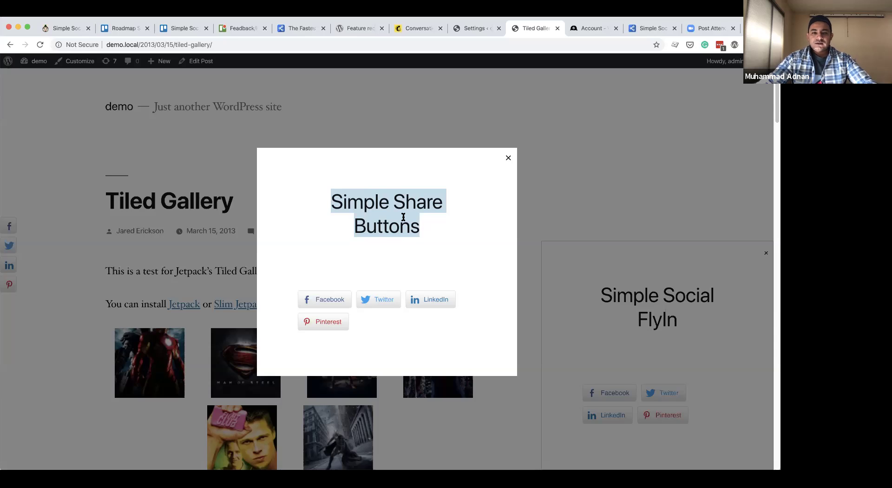
# Return to the social button settings and set the Popup title to "Social Popup by WPBrigade".
pyautogui.click(473, 29)
pyautogui.scroll(-10, 420, 319)
pyautogui.scroll(-3, 497, 320)
pyautogui.scroll(6, 518, 319)
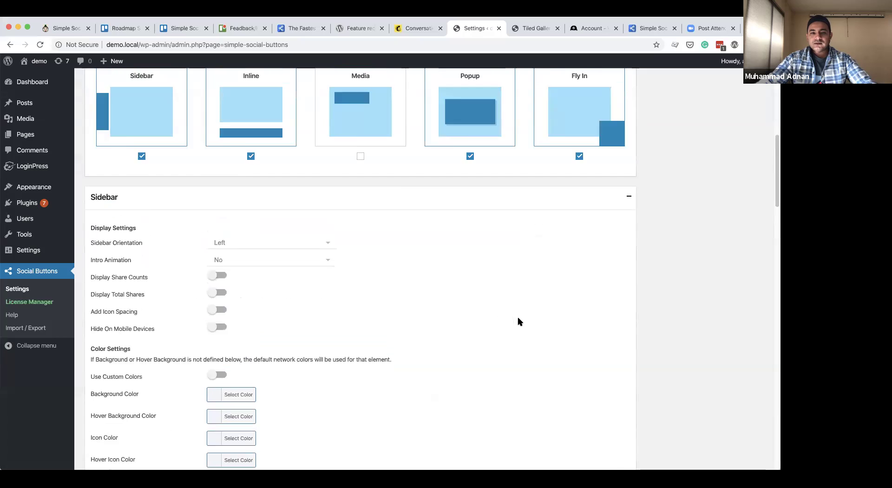
pyautogui.scroll(-5, 519, 320)
pyautogui.scroll(-10, 603, 321)
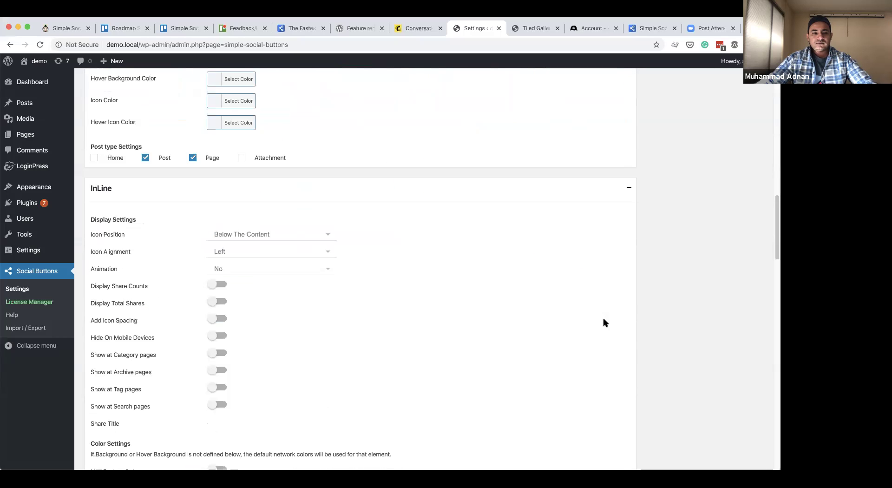
pyautogui.scroll(-4, 604, 322)
pyautogui.scroll(-7, 604, 322)
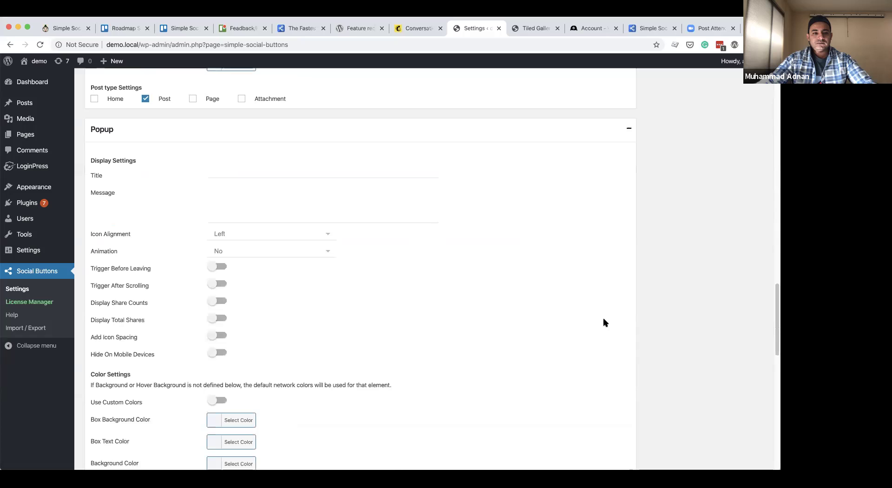
pyautogui.click(287, 174)
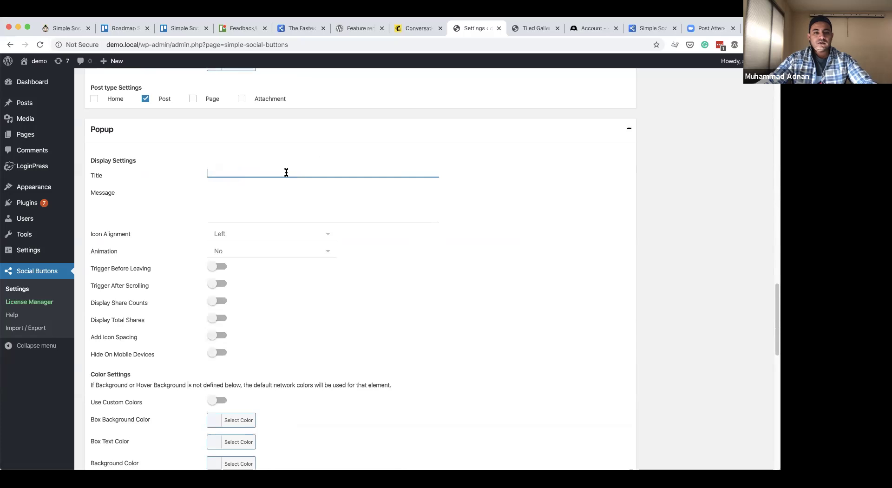
pyautogui.write('Social ')
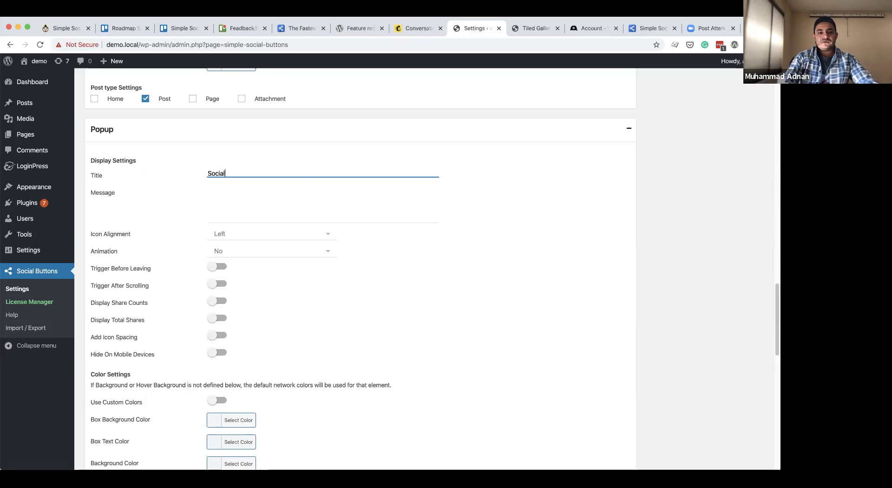
pyautogui.write('Popui')
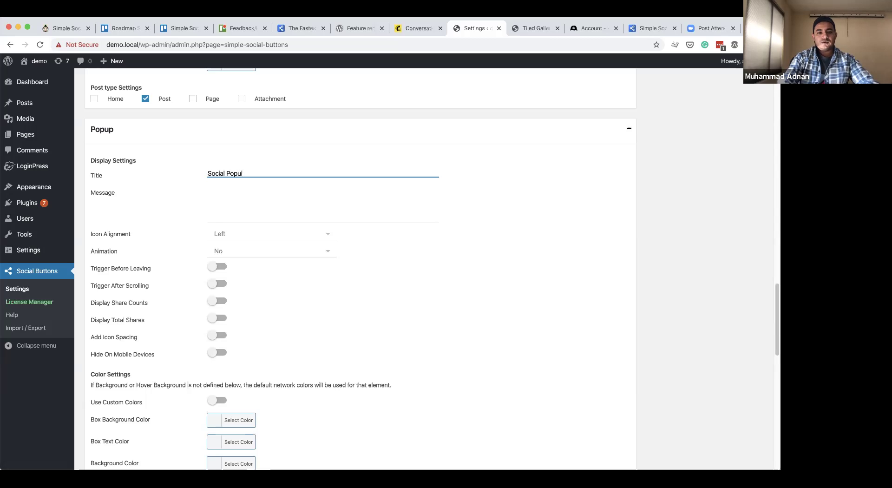
pyautogui.press('BackSpace')
pyautogui.write('p by W')
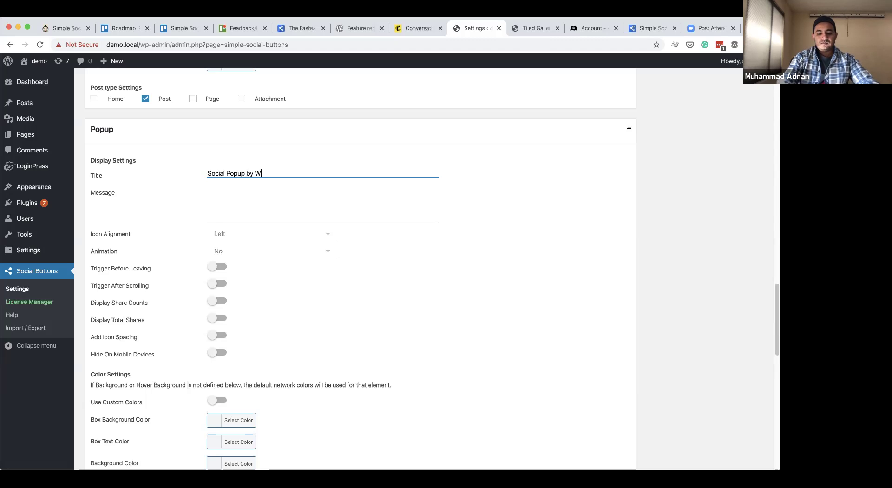
pyautogui.write('PBRigade')
pyautogui.press('BackSpace')
pyautogui.press('BackSpace')
pyautogui.press('BackSpace')
pyautogui.press('BackSpace')
pyautogui.press('BackSpace')
pyautogui.write('rogade')
pyautogui.press('BackSpace')
pyautogui.press('BackSpace')
pyautogui.press('BackSpace')
pyautogui.press('BackSpace')
pyautogui.write('igade')
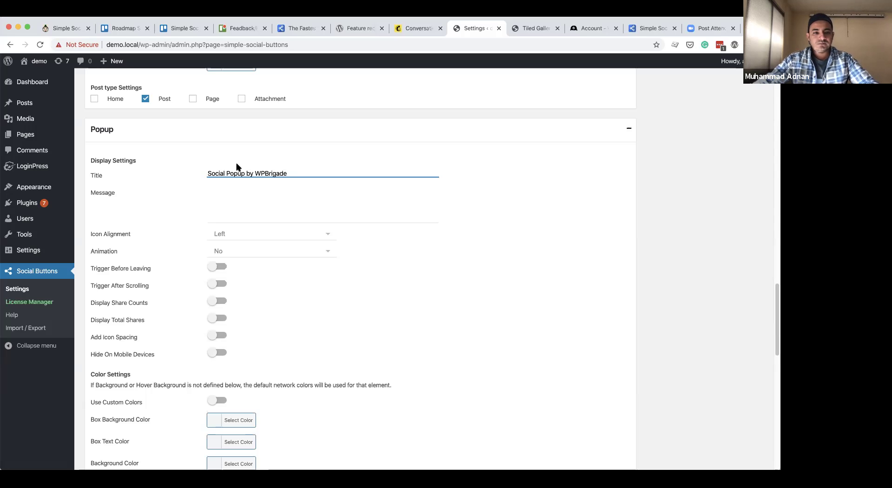
# Enter "This is the message to the public." as the Popup message and save the settings.
pyautogui.click(237, 214)
pyautogui.write('This')
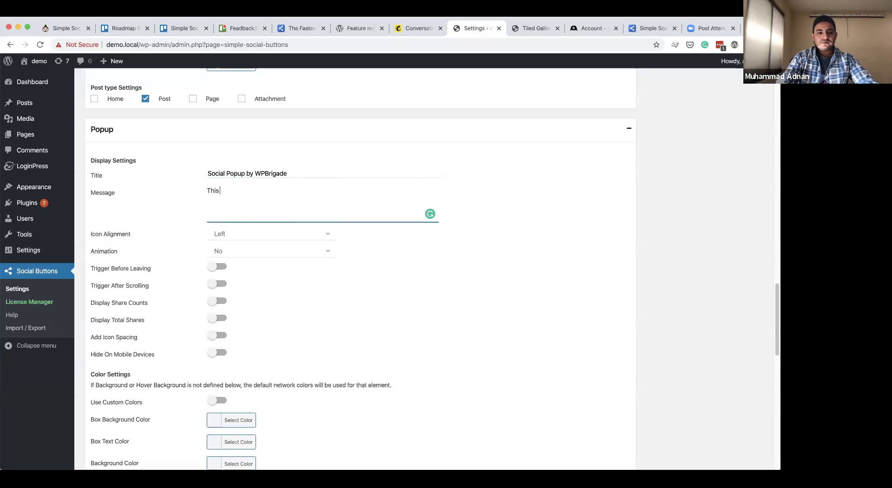
pyautogui.write(' is the message t')
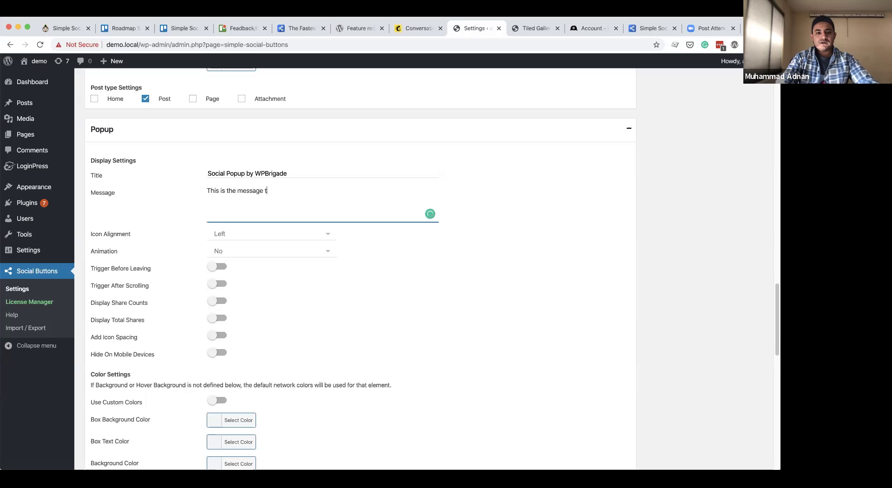
pyautogui.write('o the public.')
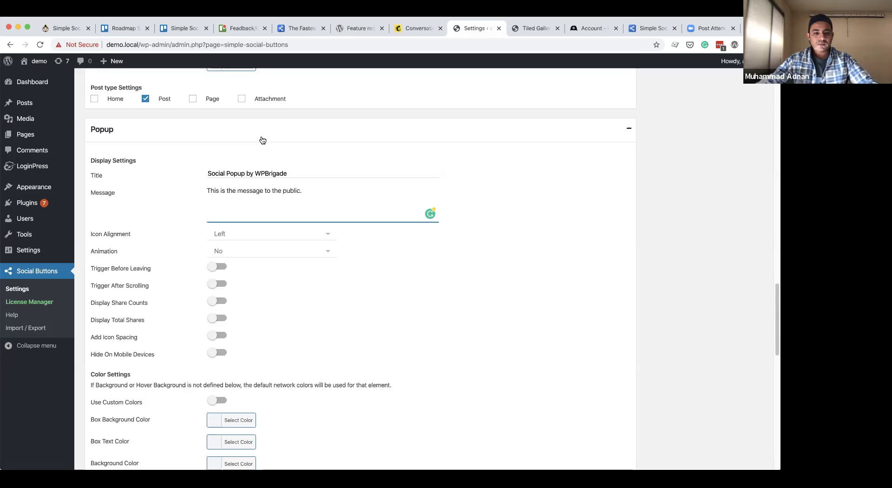
pyautogui.scroll(-15, 281, 197)
pyautogui.click(105, 425)
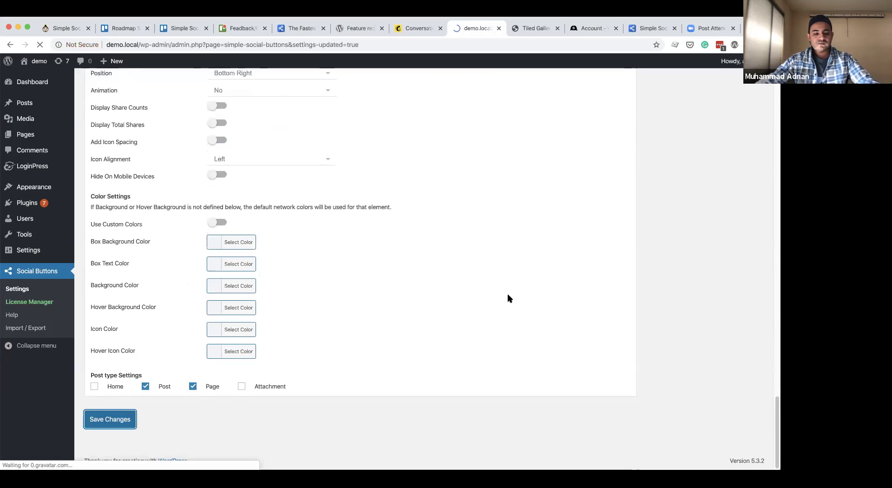
# Reload the Tiled Gallery post, check the popup's title and message, and dismiss the popup.
pyautogui.hotkey('ctrl', 'Tab')
pyautogui.press('super+r')
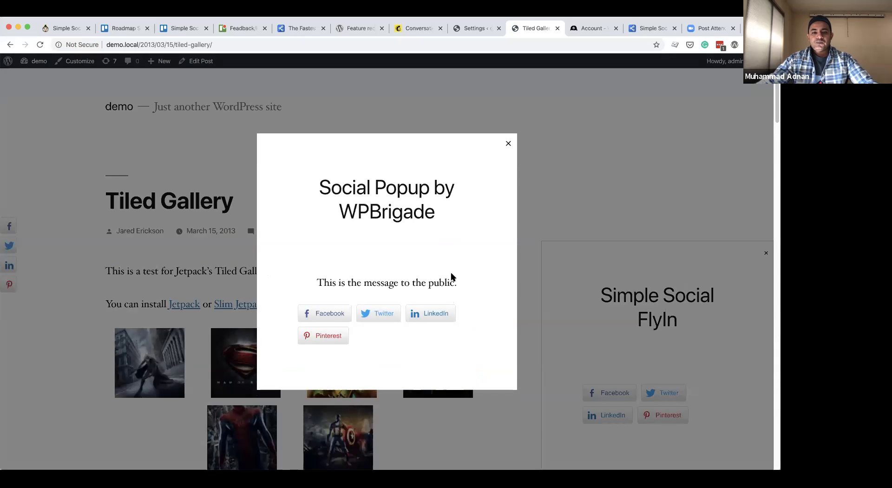
pyautogui.moveTo(460, 289); pyautogui.dragTo(439, 218)
pyautogui.click(464, 238)
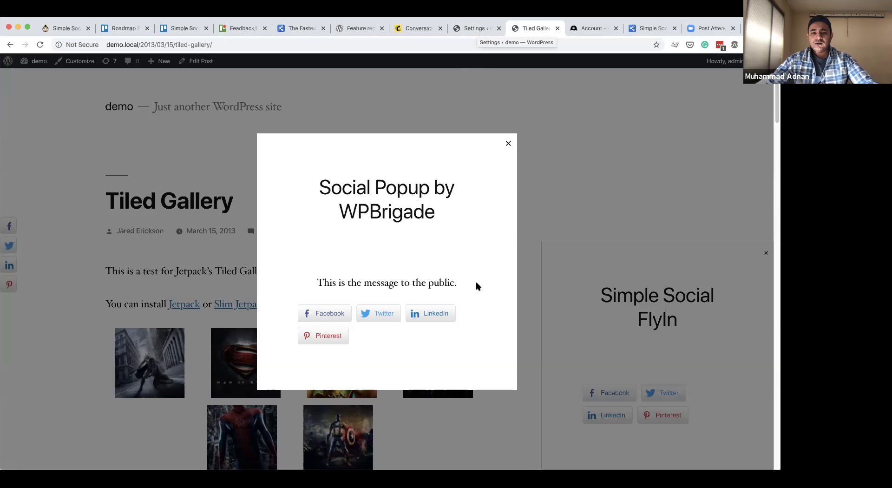
pyautogui.click(509, 145)
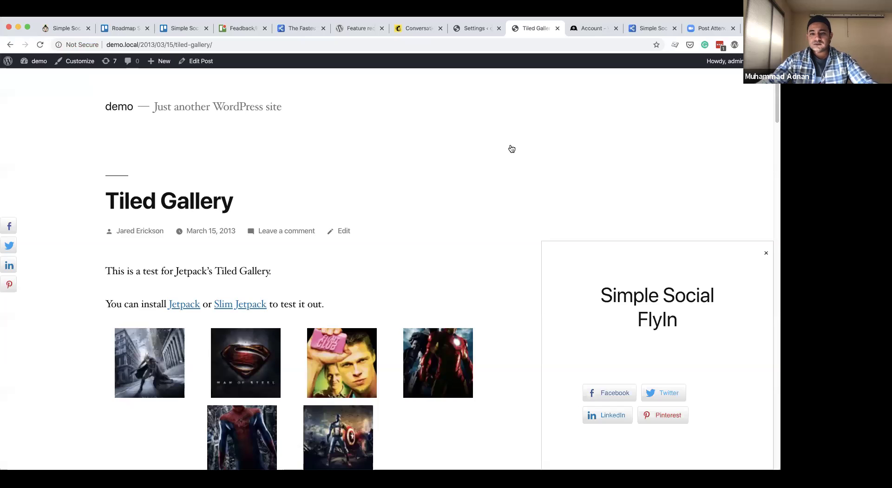
# Examine the fly-in's title and message area while moving through the Tiled Gallery post, and dismiss the fly-in.
pyautogui.moveTo(699, 329); pyautogui.dragTo(588, 288)
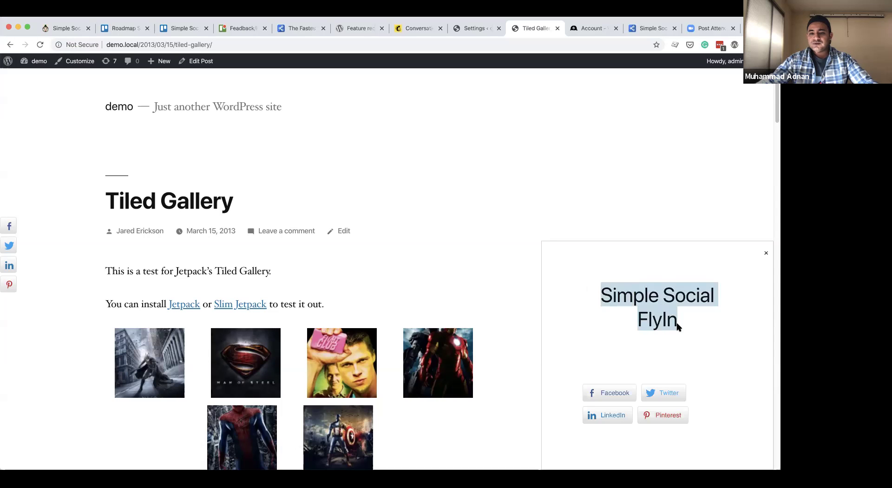
pyautogui.scroll(-20, 446, 302)
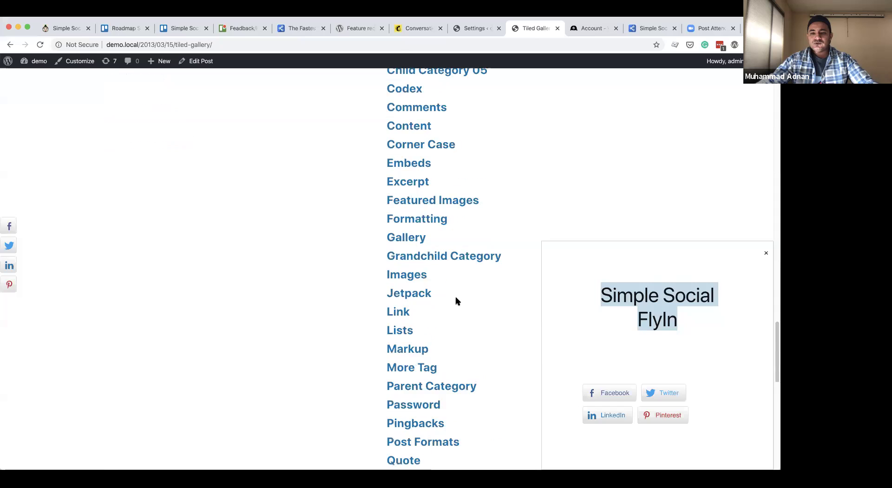
pyautogui.scroll(15, 456, 301)
pyautogui.scroll(10, 457, 301)
pyautogui.moveTo(701, 325); pyautogui.dragTo(602, 293)
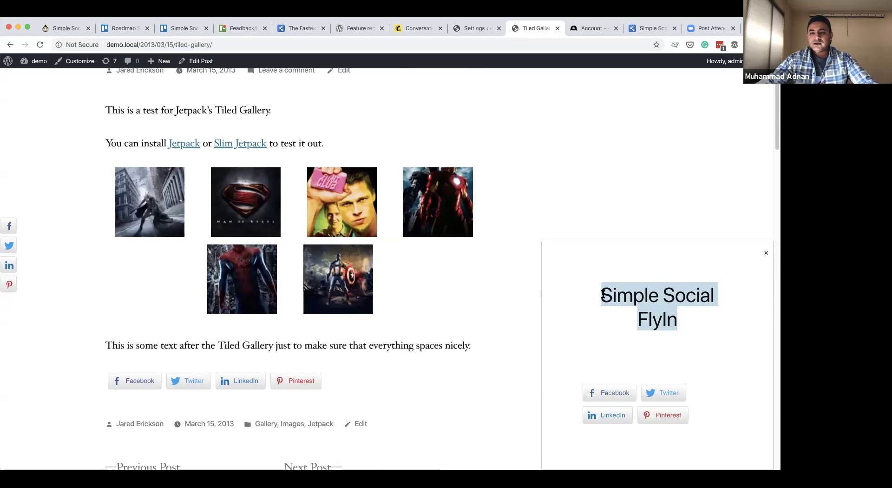
pyautogui.moveTo(657, 364); pyautogui.dragTo(595, 351)
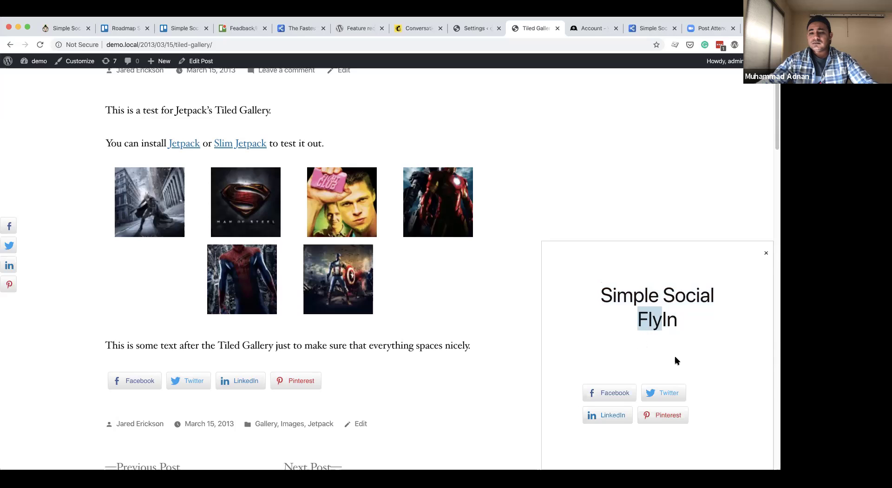
pyautogui.click(766, 255)
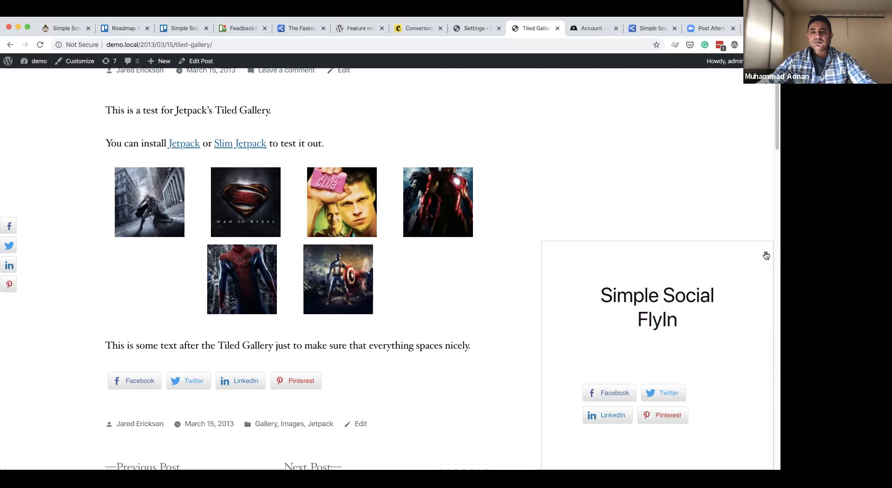
# Return to the social button settings and collapse the Sidebar, InLine, Popup and Fly In sections.
pyautogui.click(481, 27)
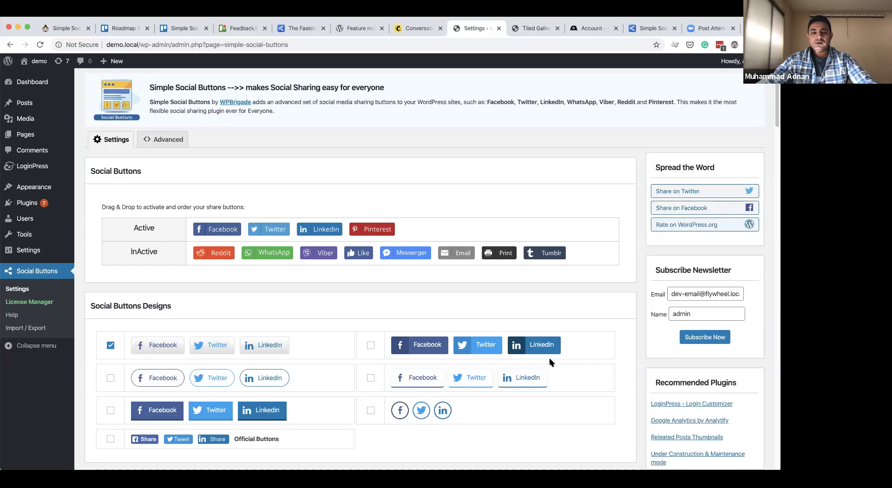
pyautogui.scroll(-10, 553, 362)
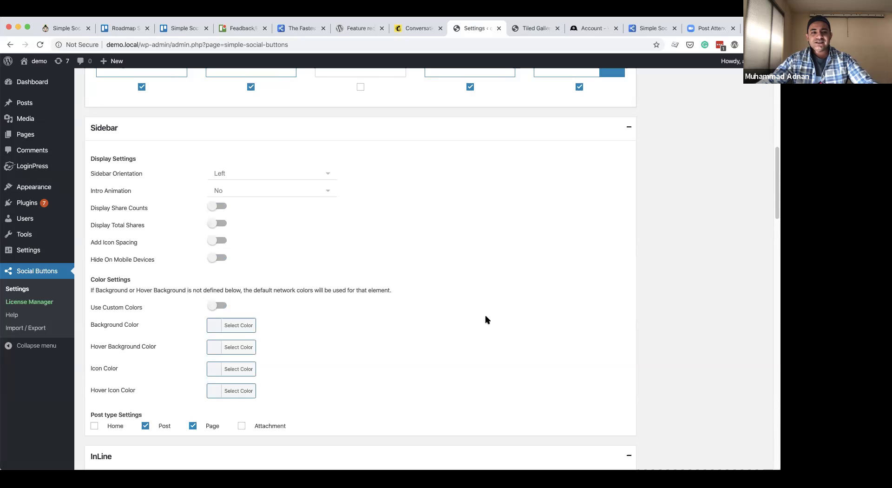
pyautogui.scroll(1, 486, 319)
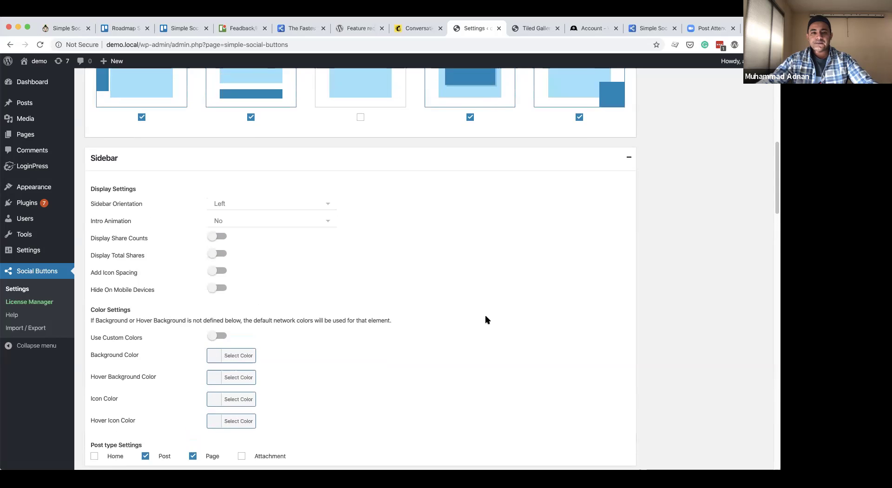
pyautogui.scroll(4, 487, 319)
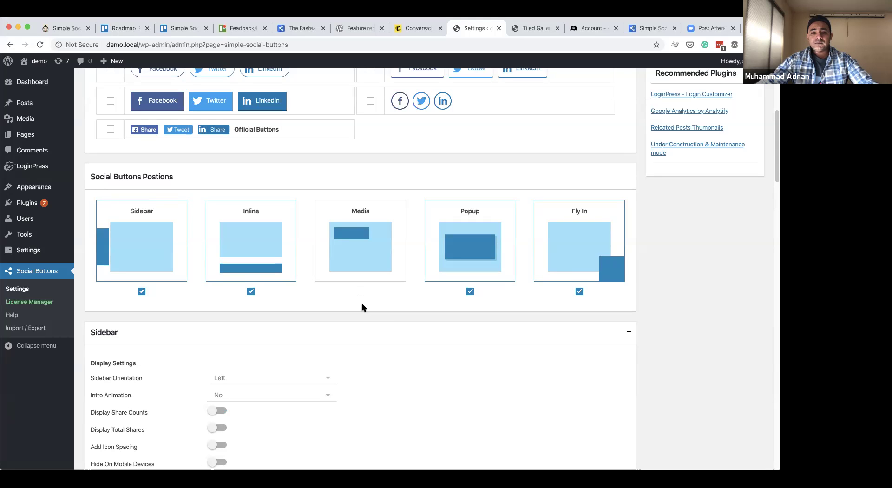
pyautogui.click(630, 332)
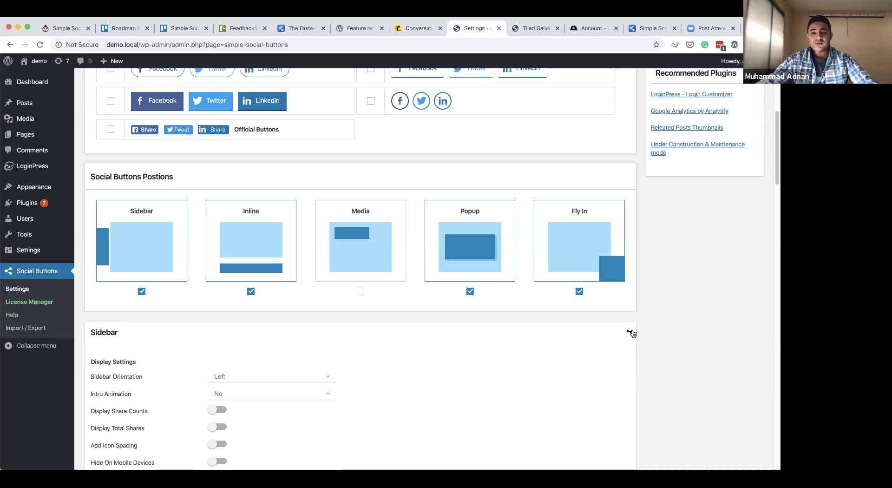
pyautogui.click(630, 366)
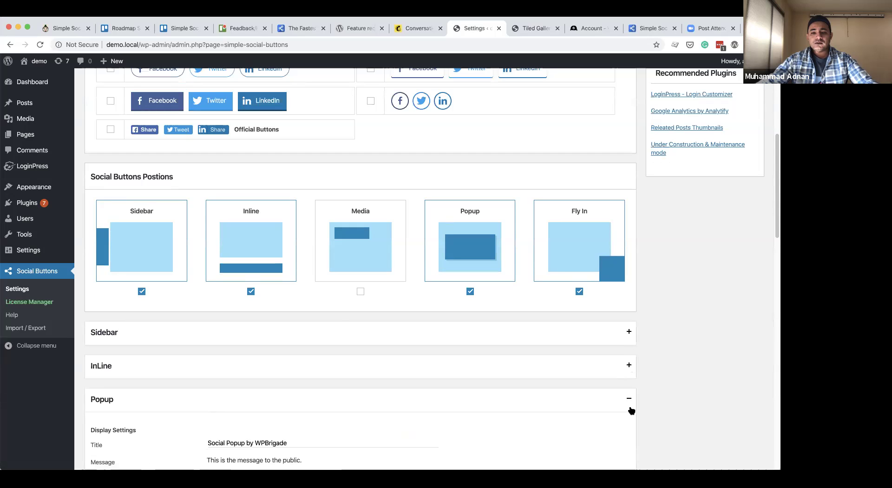
pyautogui.click(629, 402)
pyautogui.scroll(-1, 630, 405)
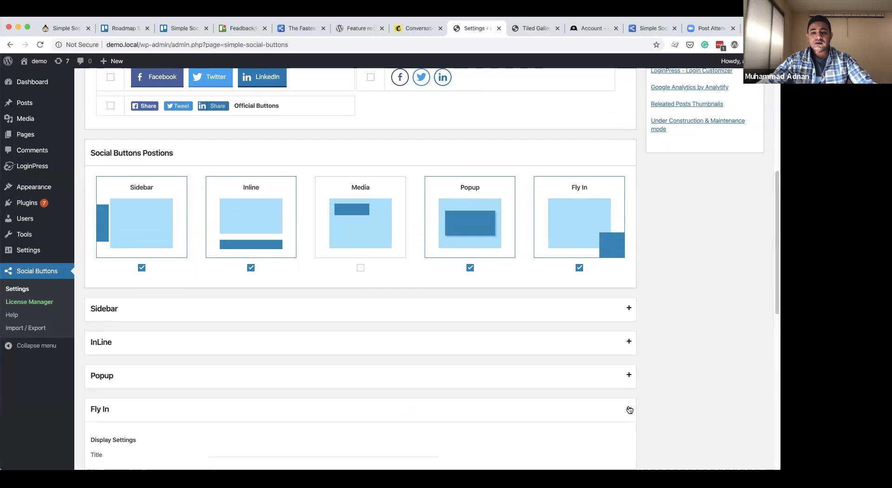
pyautogui.click(629, 409)
pyautogui.scroll(-1, 530, 365)
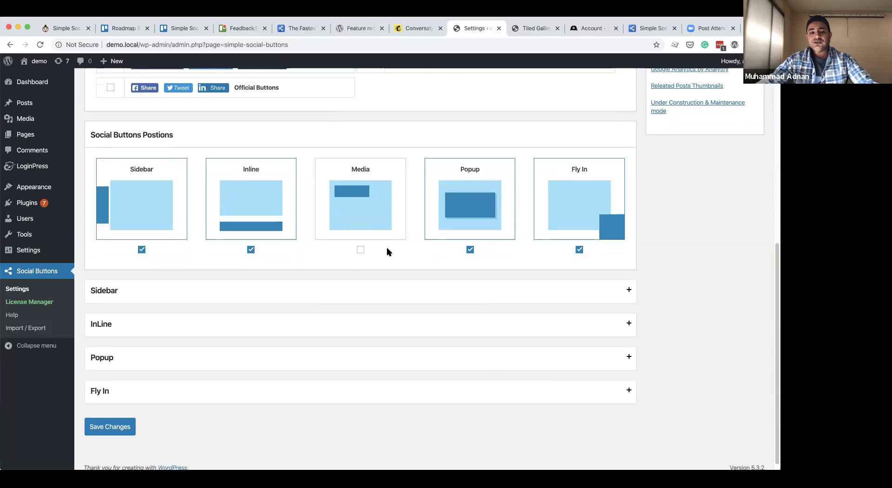
# Enable the Media button position and review its display, color, share description and post type settings.
pyautogui.click(374, 222)
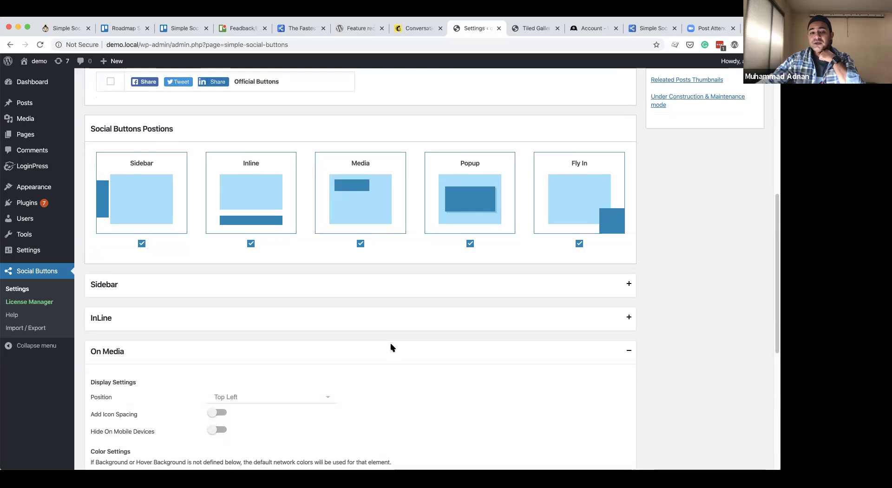
pyautogui.scroll(-3, 391, 347)
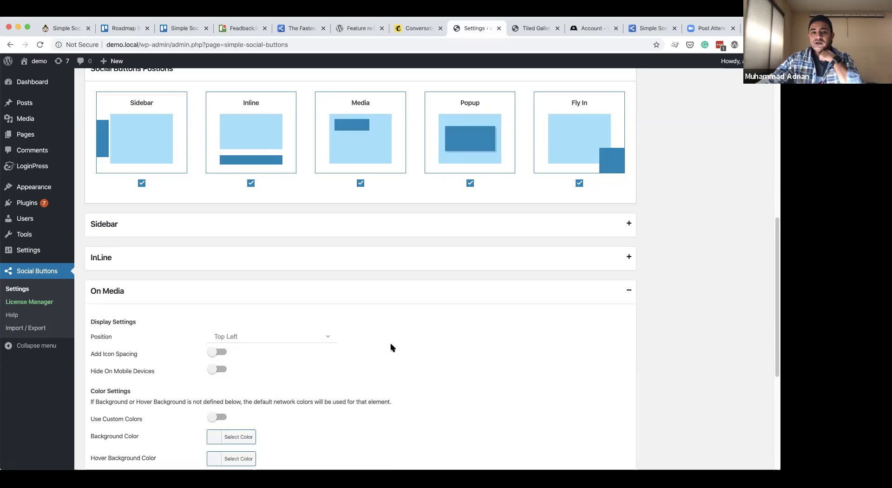
pyautogui.scroll(-5, 514, 362)
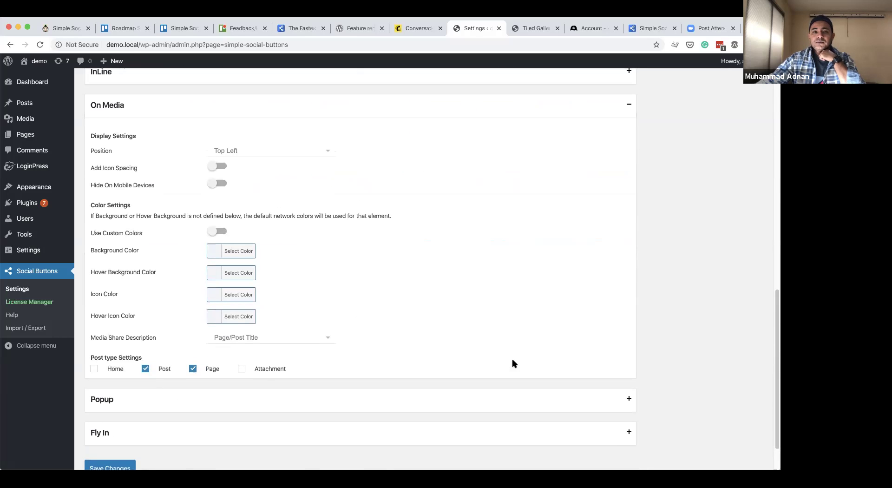
# Switch to the Trello roadmap board, read the Feedback/Feature Ideas card, close it, and return to the WordPress plugin settings.
pyautogui.click(110, 30)
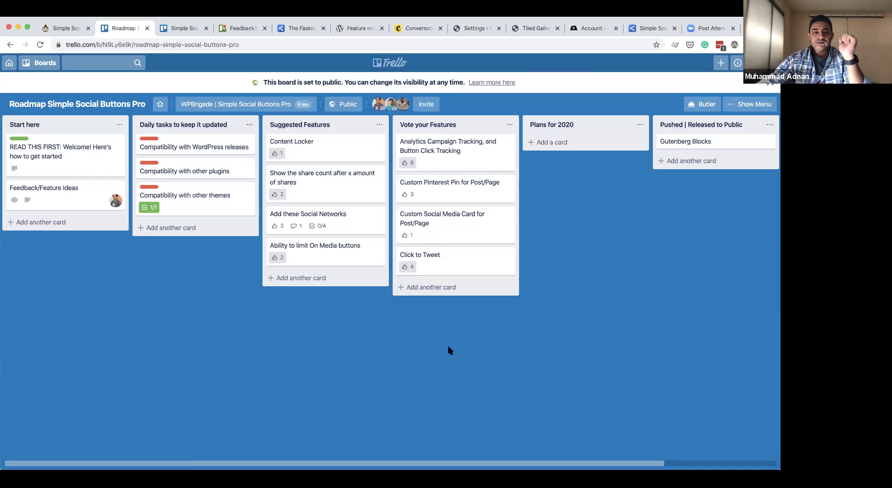
pyautogui.click(70, 197)
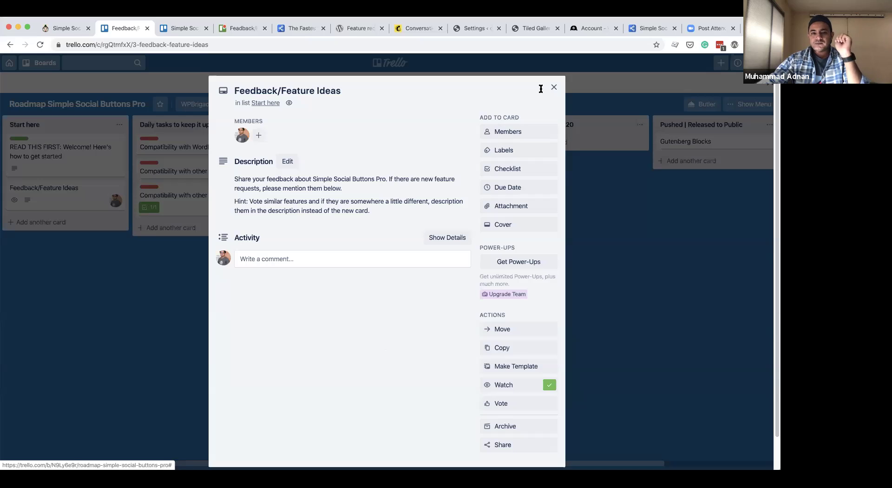
pyautogui.click(553, 88)
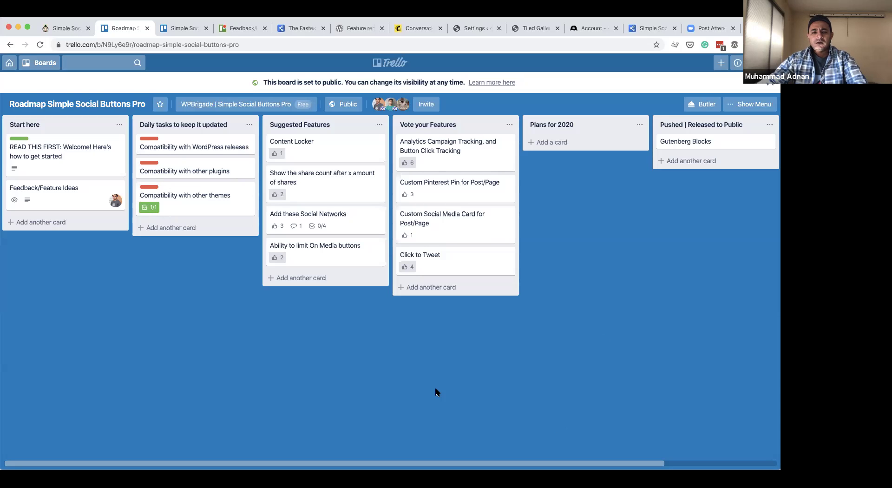
pyautogui.click(532, 29)
pyautogui.click(469, 28)
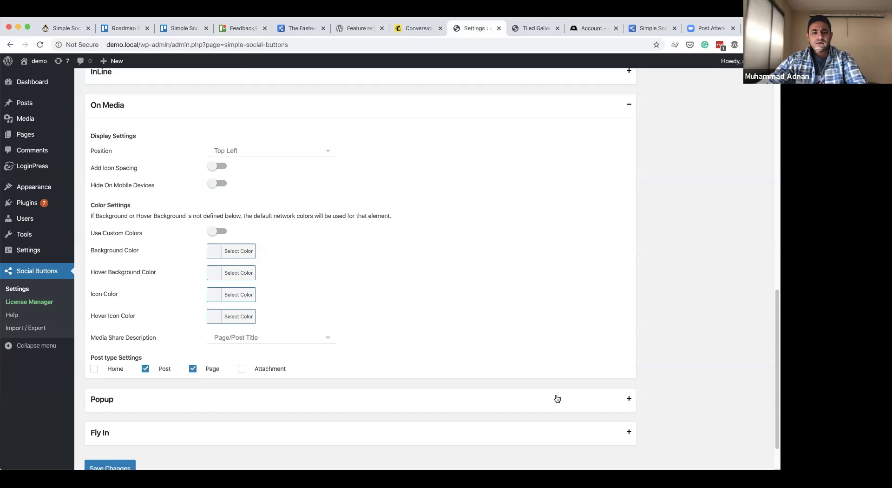
# Open the Social Buttons help page, review its system info log, and return to the plugin's settings page.
pyautogui.scroll(-1, 557, 398)
pyautogui.click(13, 315)
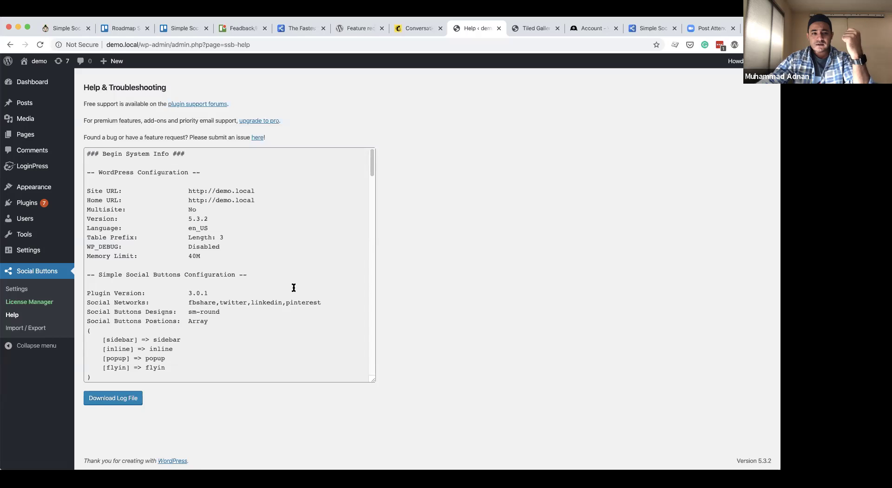
pyautogui.scroll(-1, 294, 288)
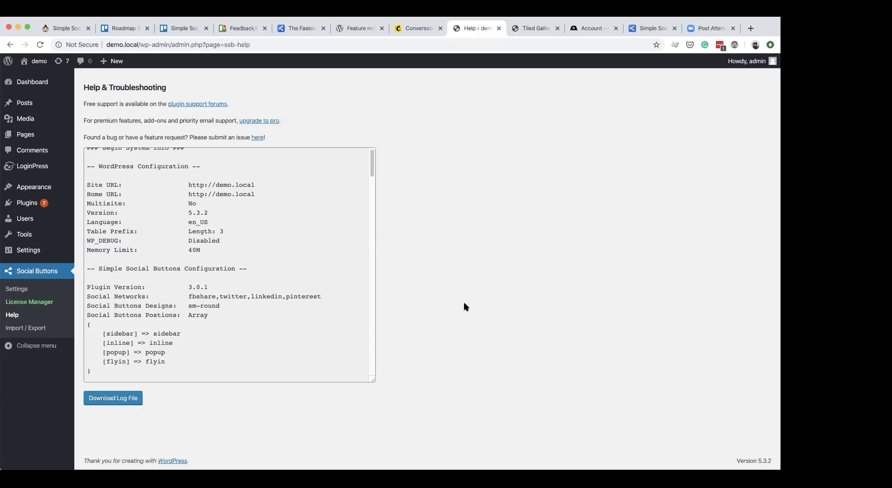
pyautogui.click(18, 289)
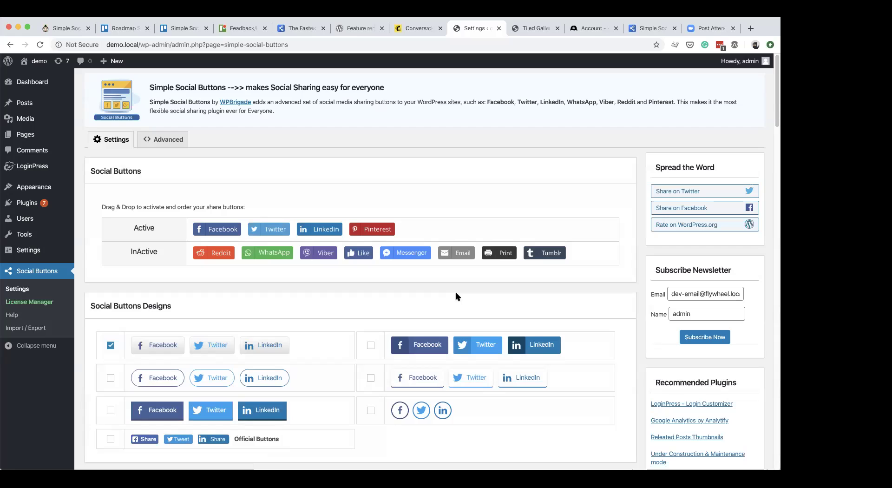
# Switch to the Trello roadmap board and move the Click to Tweet card from Vote your Features to Plans for 2020.
pyautogui.click(118, 28)
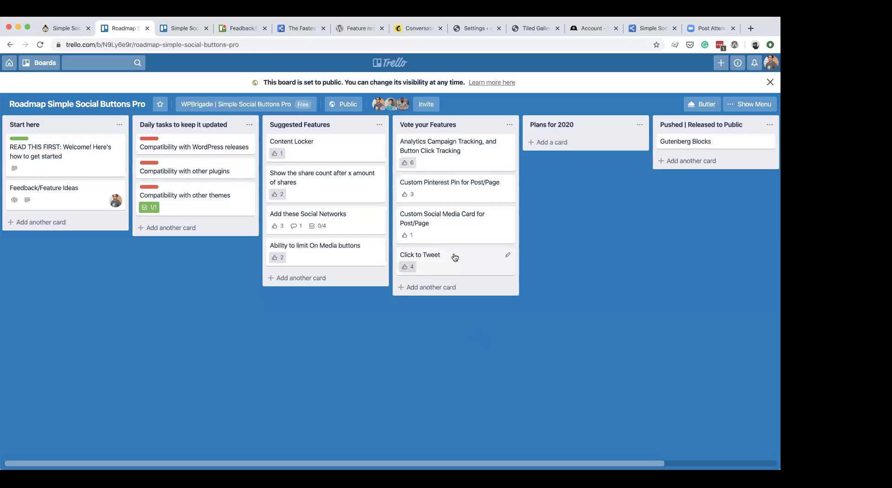
pyautogui.moveTo(454, 262); pyautogui.dragTo(573, 145)
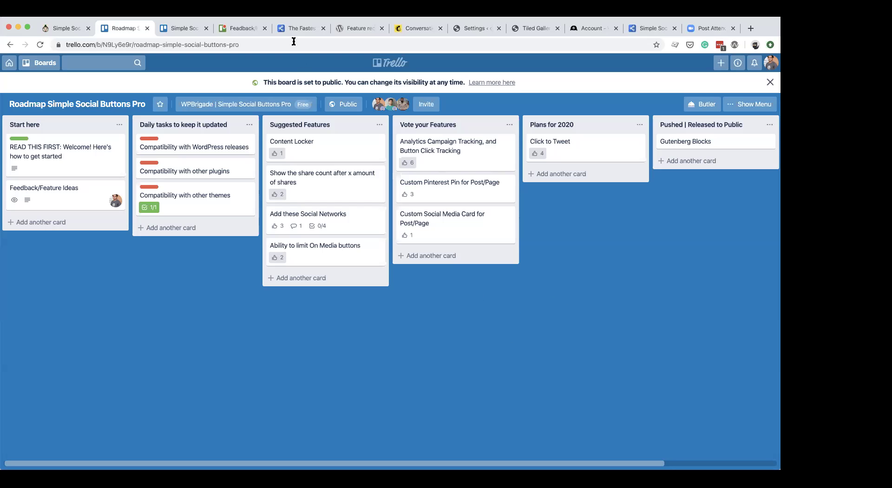
# Switch to the article on the fastest social sharing plugin, examine its speed test comparison table, and return to the Trello roadmap board.
pyautogui.click(301, 28)
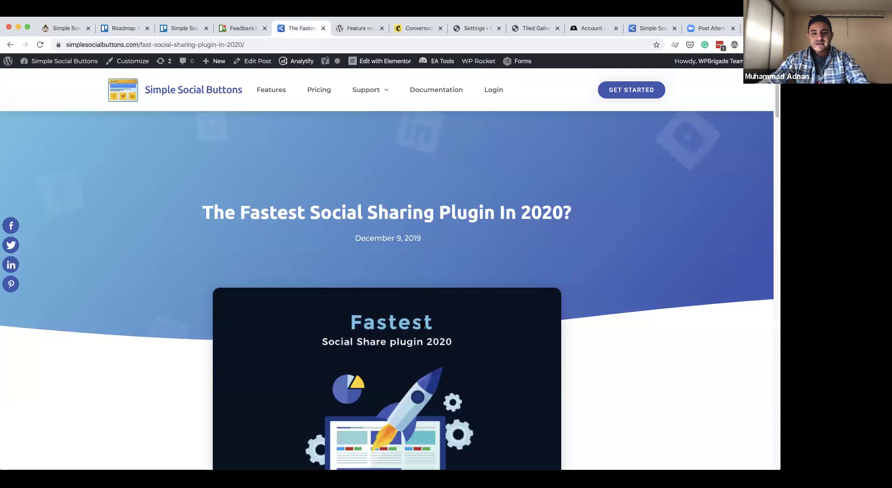
pyautogui.scroll(-1, 422, 324)
pyautogui.scroll(-6, 422, 324)
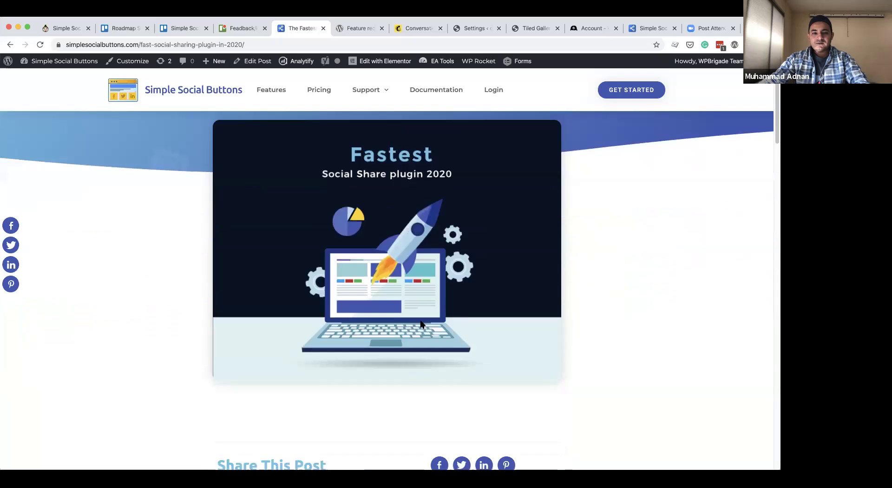
pyautogui.scroll(-10, 422, 324)
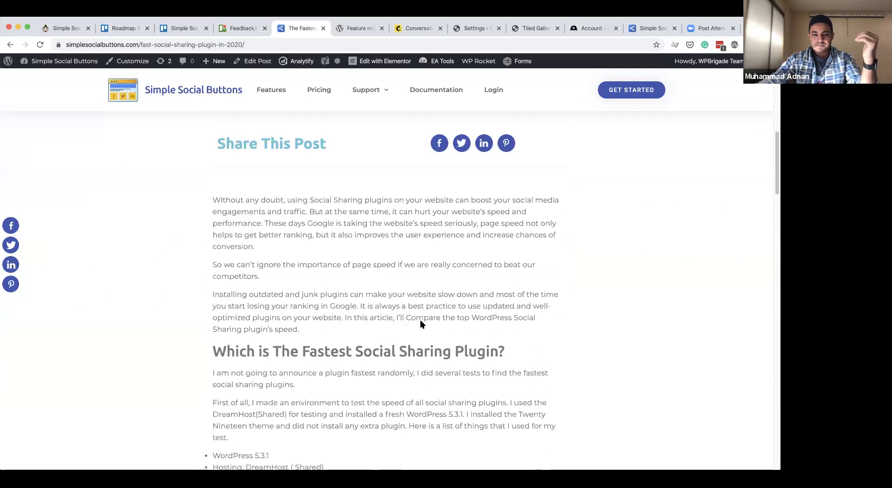
pyautogui.scroll(-2, 421, 324)
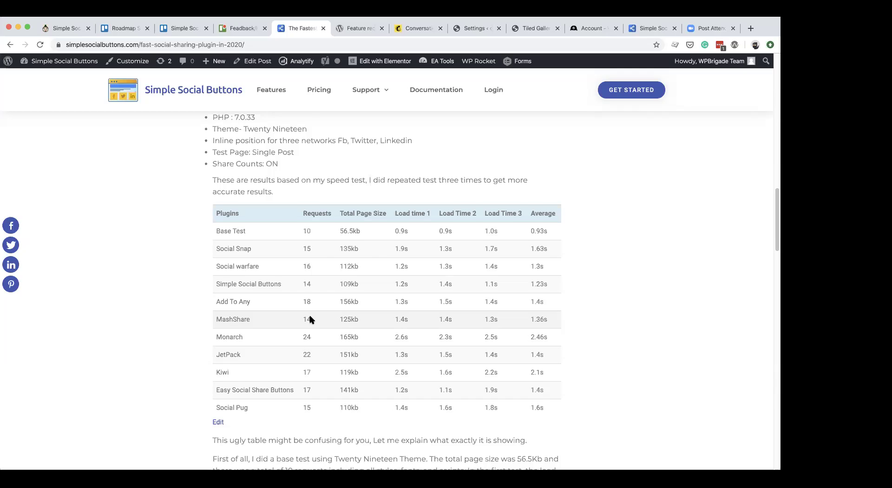
pyautogui.scroll(-1, 315, 309)
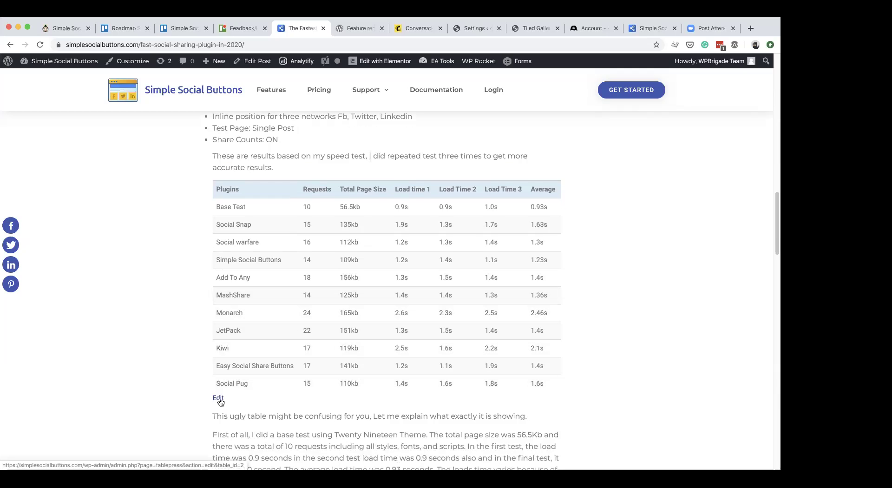
pyautogui.scroll(-2, 270, 279)
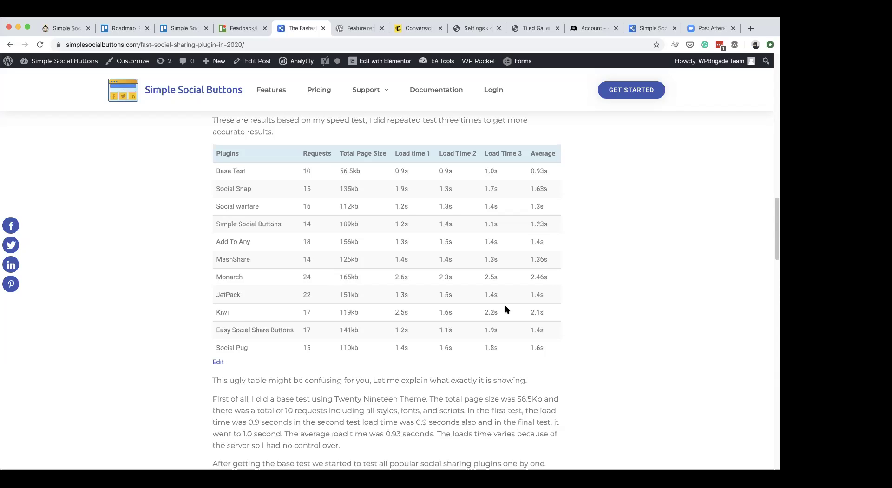
pyautogui.click(182, 28)
pyautogui.click(108, 30)
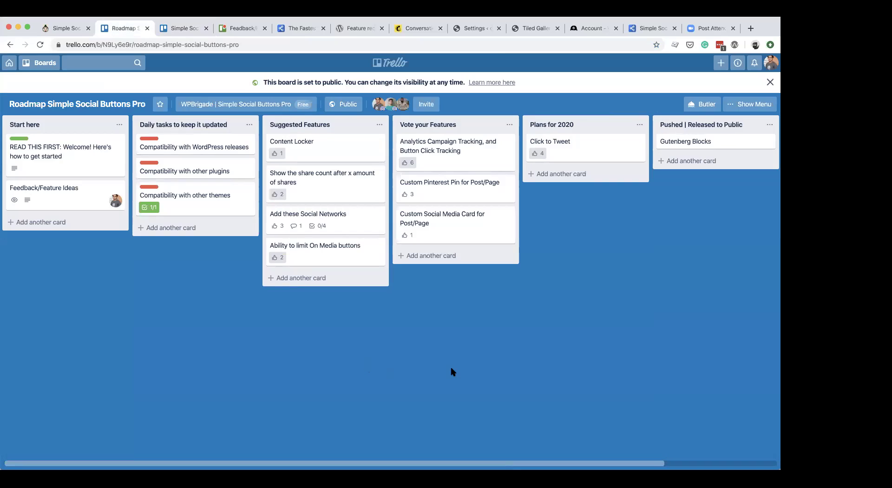